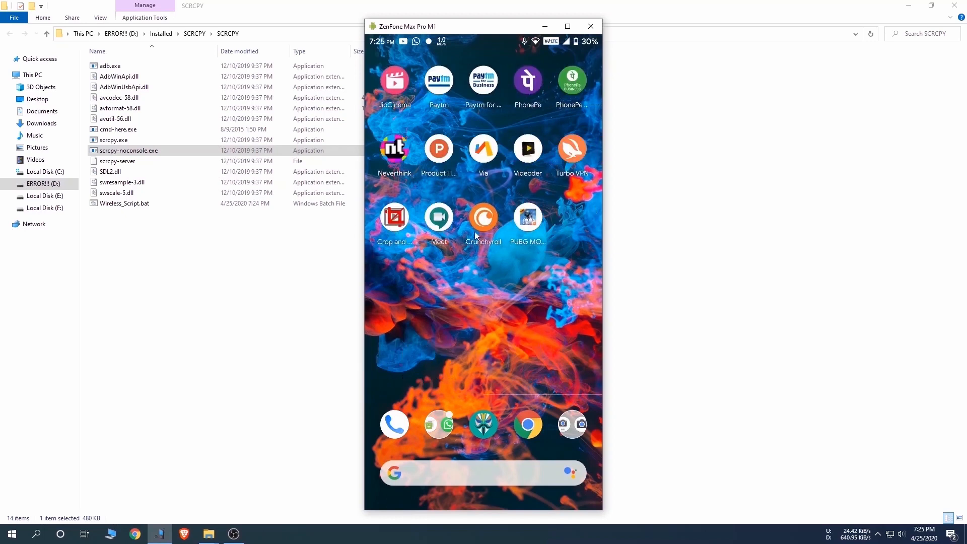
Step: Scroll through the news feed on the mirrored ZenFone Max Pro M1 and go back out of it
left_click_drag(438, 237, 479, 261)
scroll(469, 156, "down", 10)
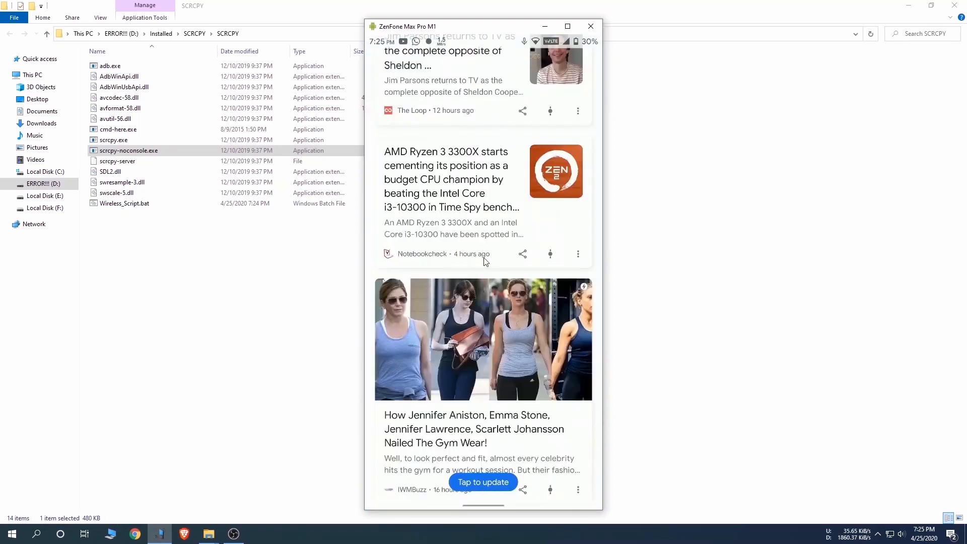
scroll(480, 144, "up", 8)
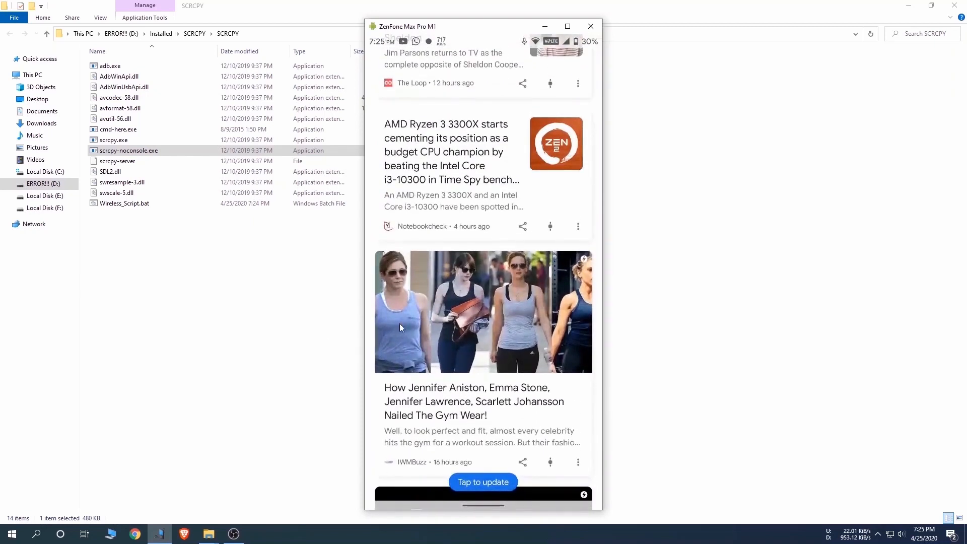
right_click(401, 324)
left_click_drag(485, 271, 542, 425)
left_click(495, 410)
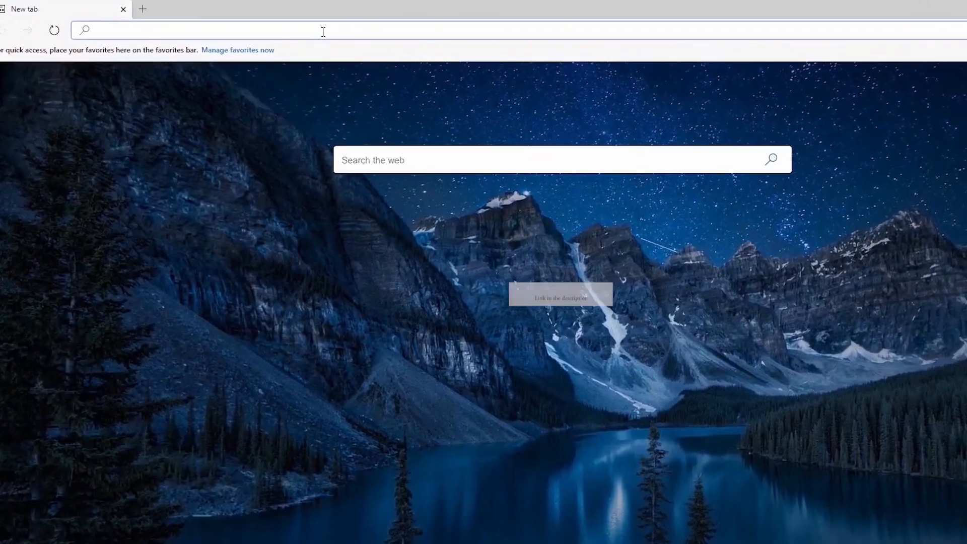
right_click(283, 25)
left_click(317, 127)
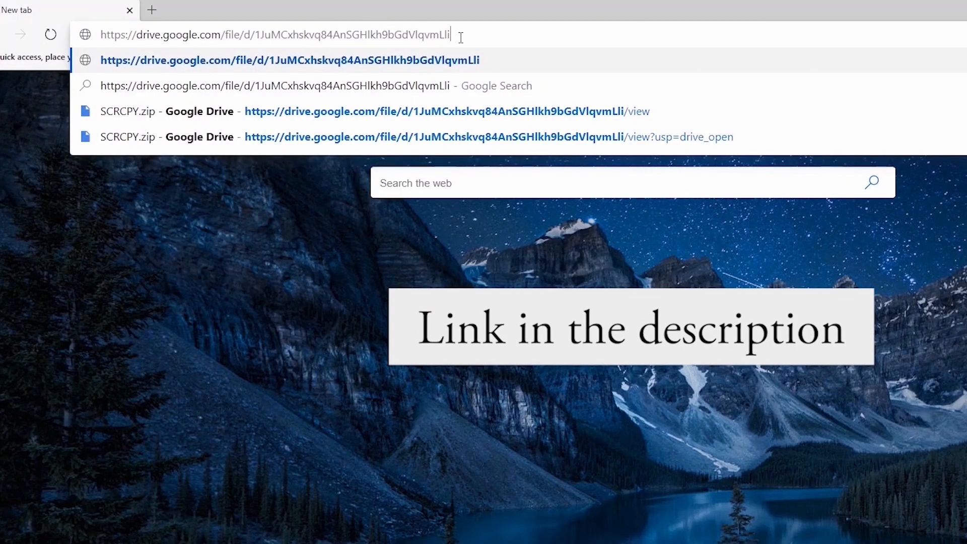
key("Return")
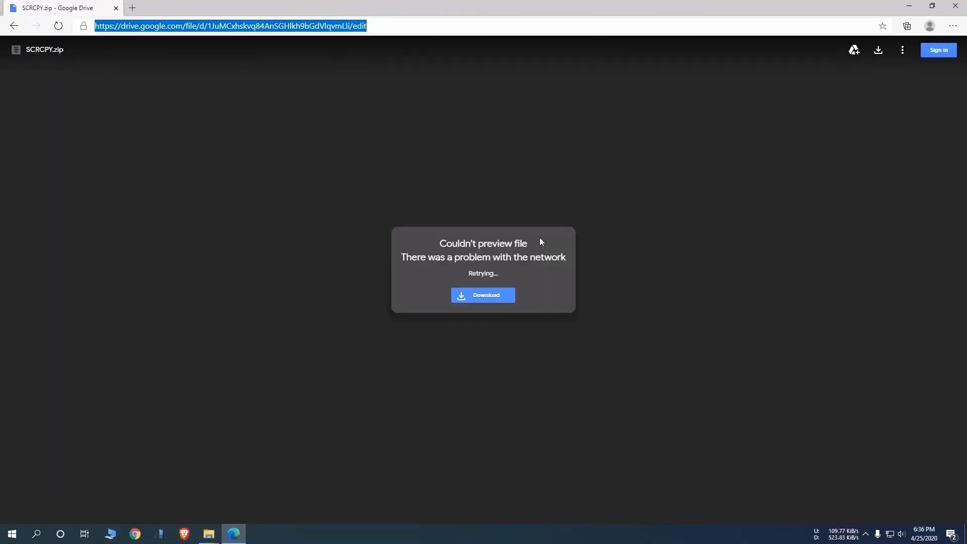
Step: Download SCRCPY.zip from Google Drive and show the downloaded file in its folder
left_click(877, 52)
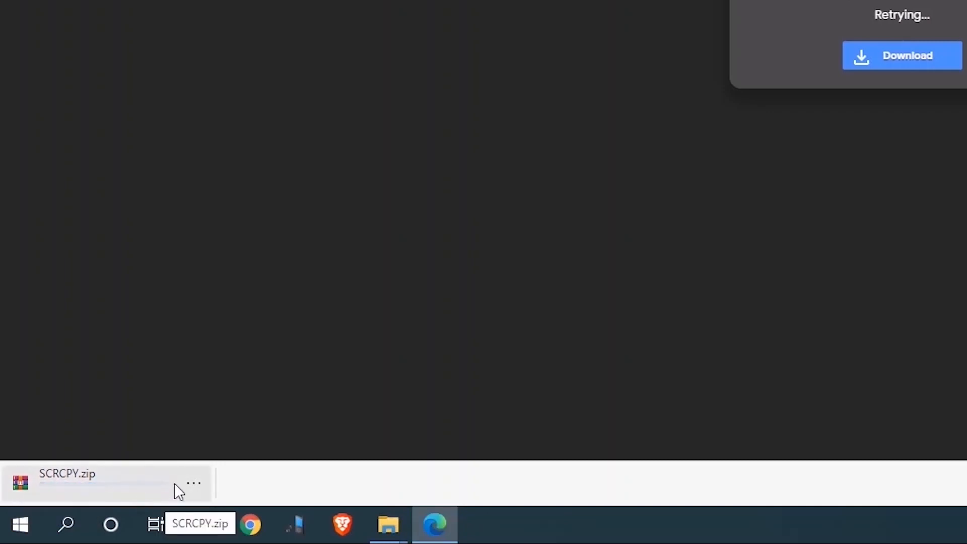
left_click(193, 483)
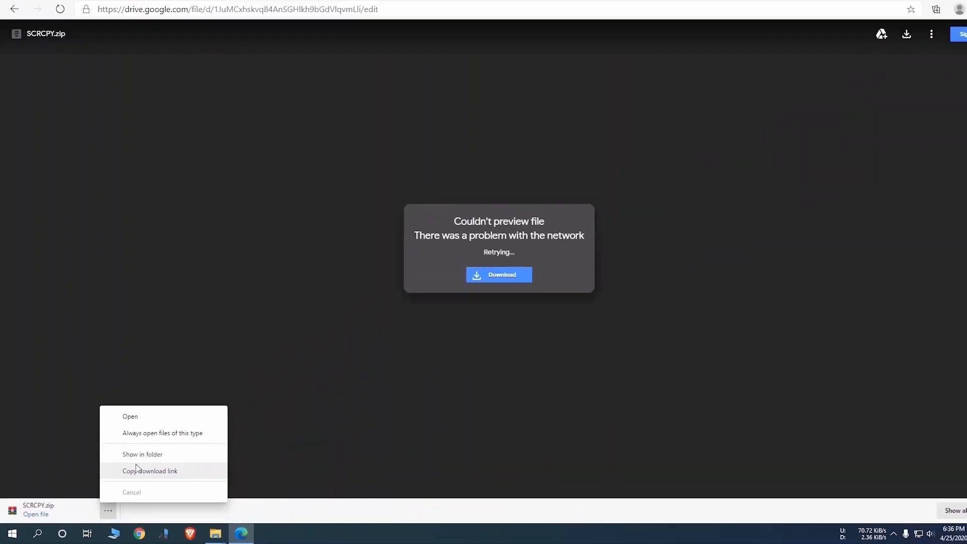
left_click(249, 383)
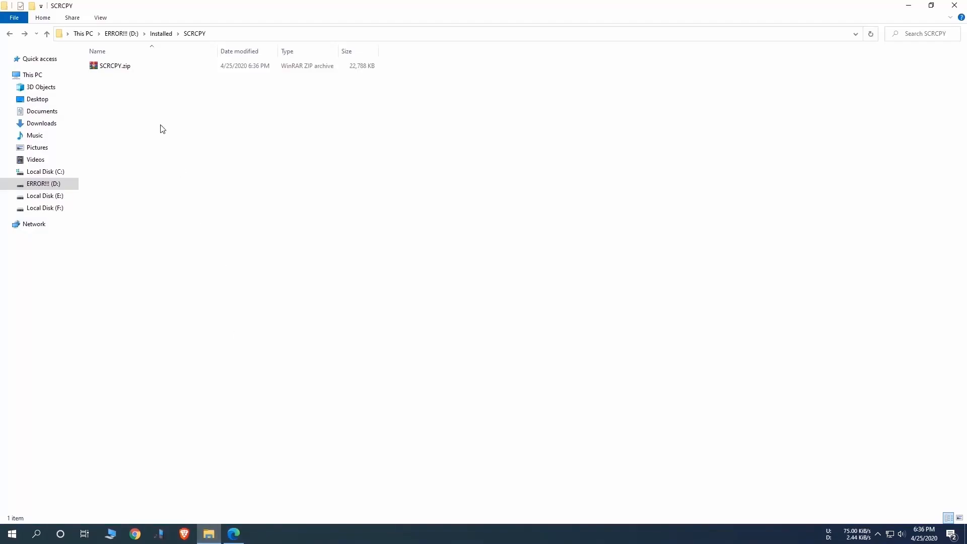
Step: Extract SCRCPY.zip into the current folder and open the extracted SCRCPY folder
right_click(114, 66)
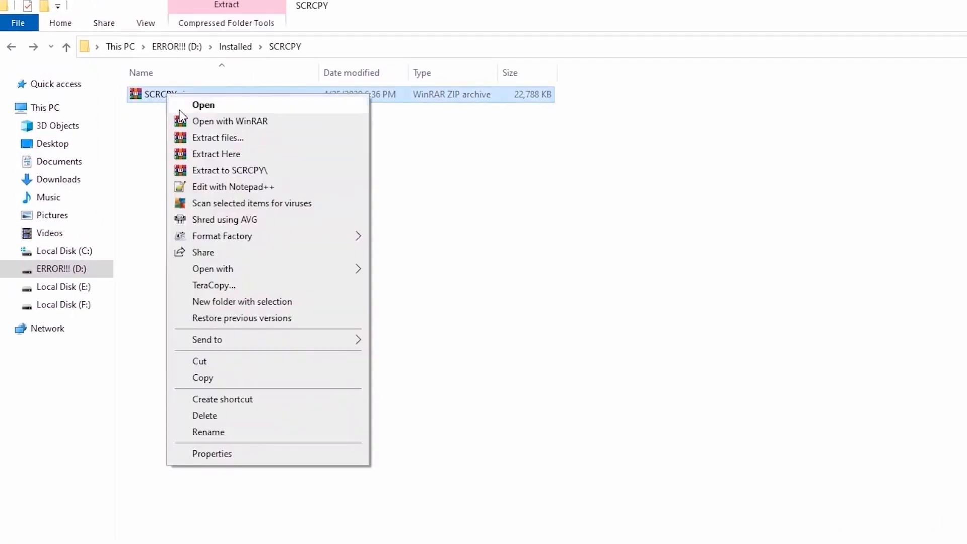
left_click(219, 153)
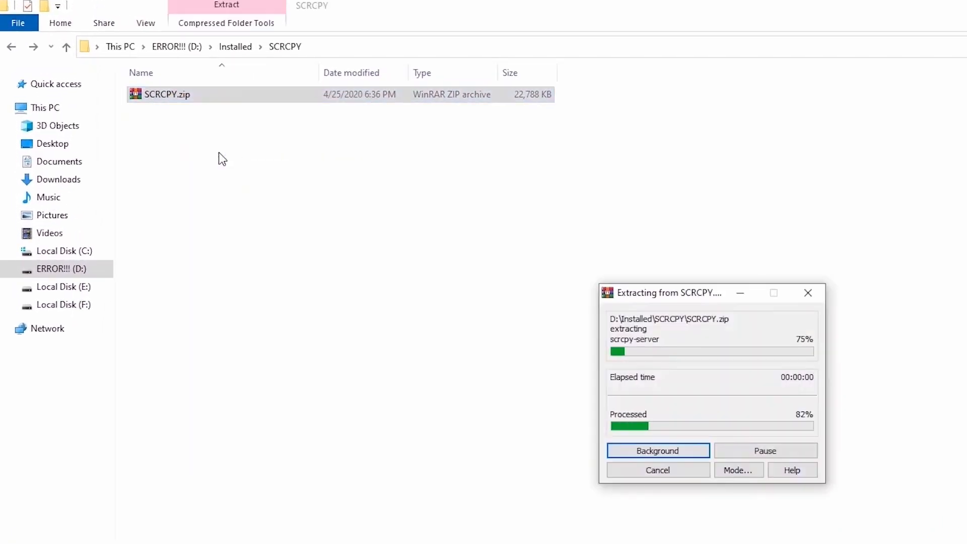
left_click(162, 100)
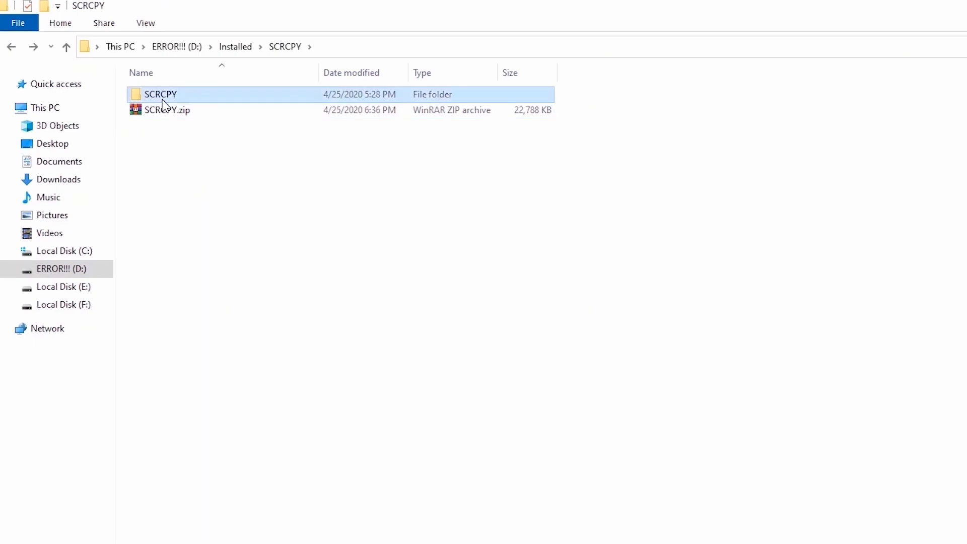
double_click(161, 96)
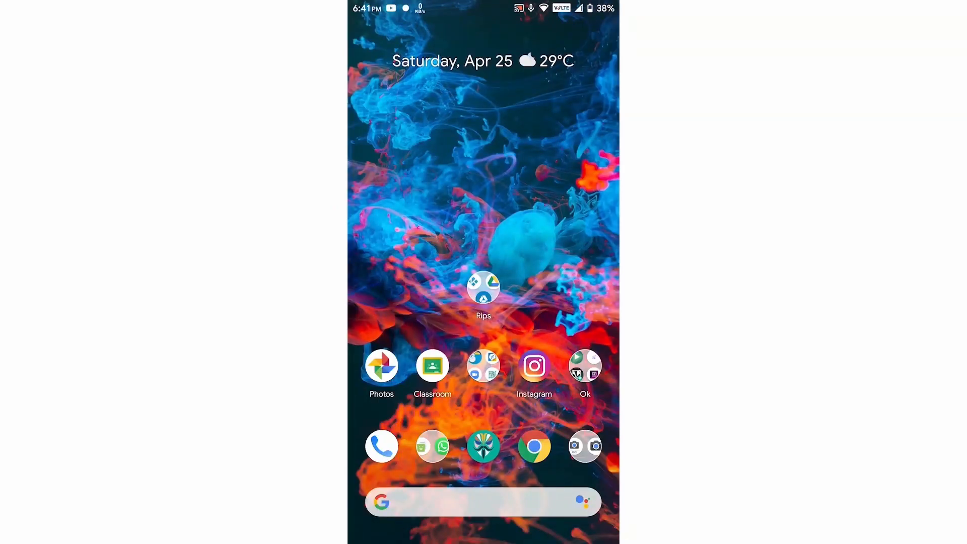
Step: Open the About phone page in the phone's Settings
left_click_drag(483, 6, 483, 252)
left_click_drag(484, 125, 483, 353)
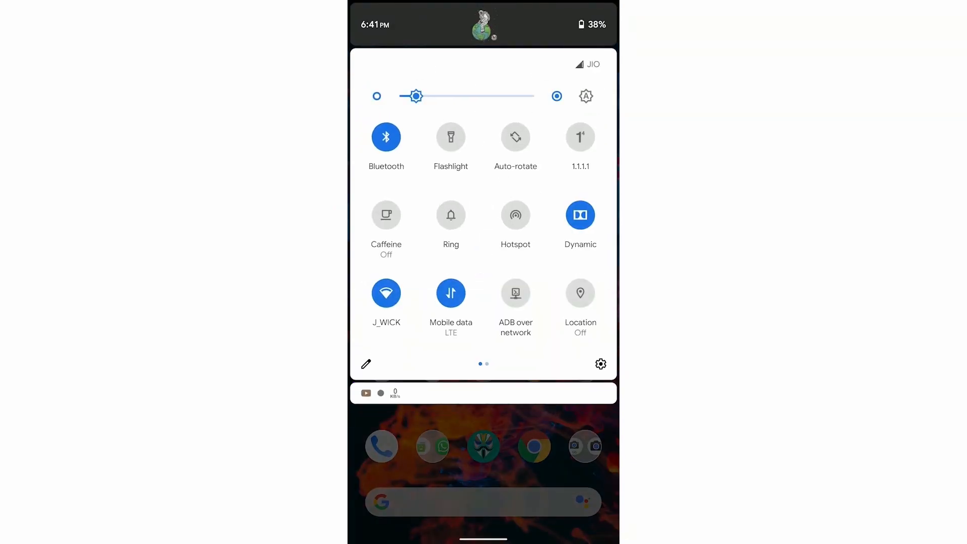
left_click(601, 363)
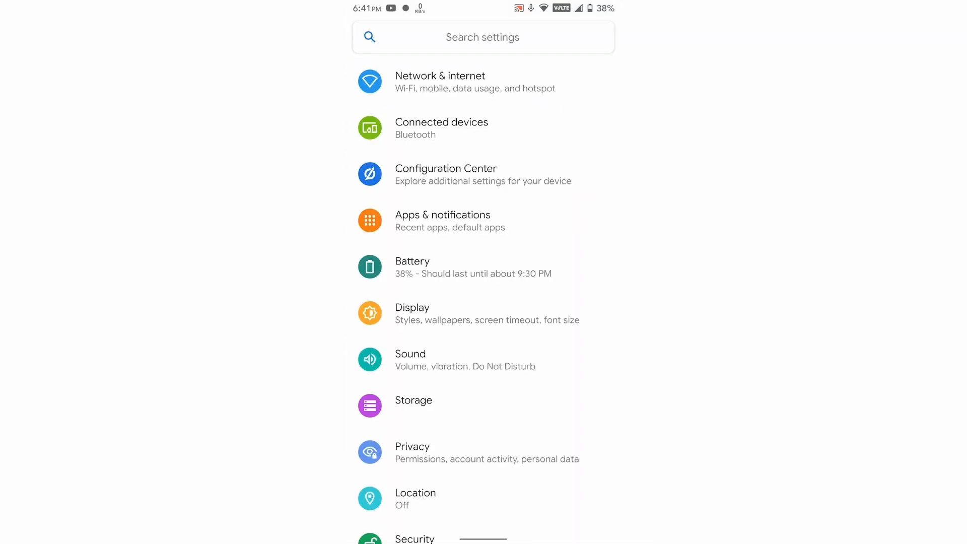
scroll(483, 282, "down", 10)
left_click(483, 509)
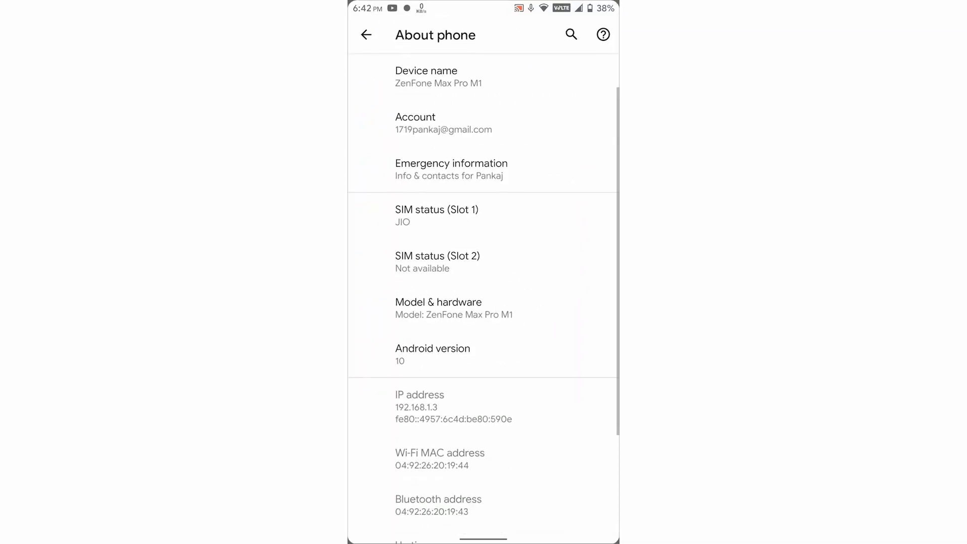
Step: Enable the phone's development settings by repeatedly tapping the build number
scroll(483, 282, "down", 4)
left_click(435, 464)
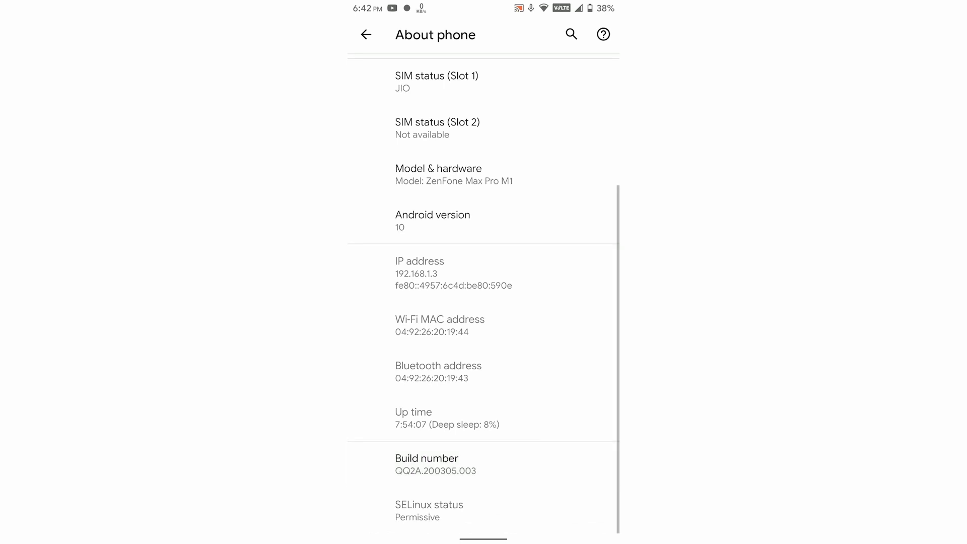
left_click(436, 464)
left_click(435, 465)
left_click(435, 464)
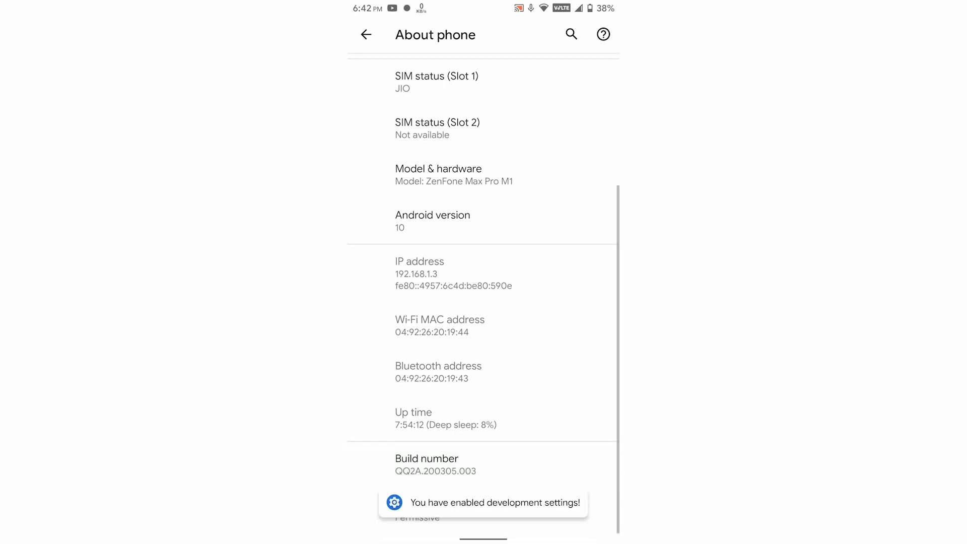
Step: Open Developer options from the System settings, turn on USB debugging and allow it
left_click_drag(593, 291, 574, 291)
left_click(435, 465)
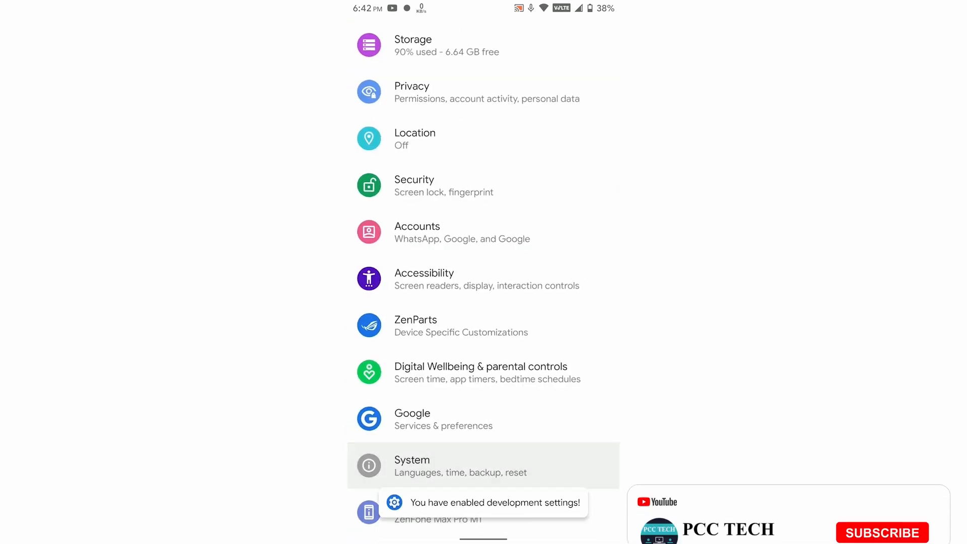
left_click(438, 303)
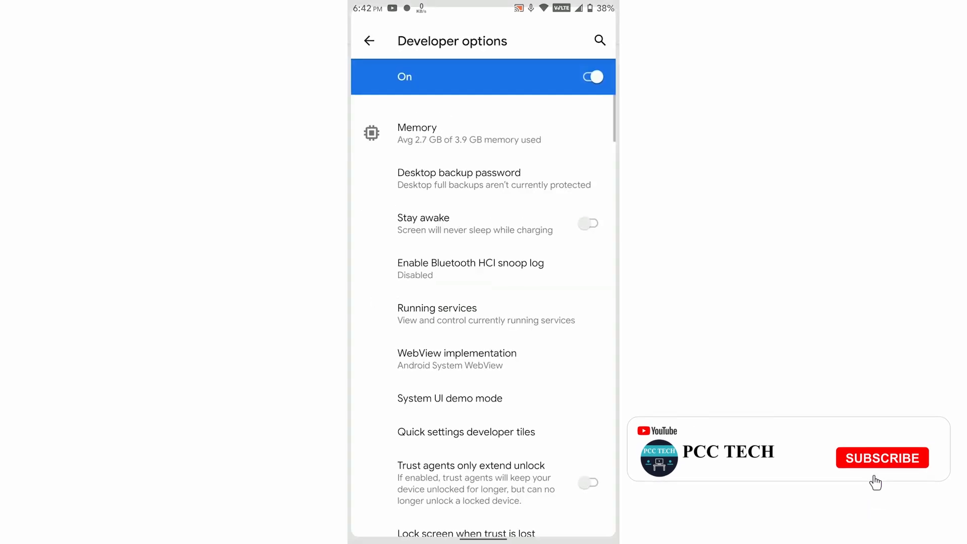
scroll(483, 302, "down", 3)
scroll(483, 302, "down", 3)
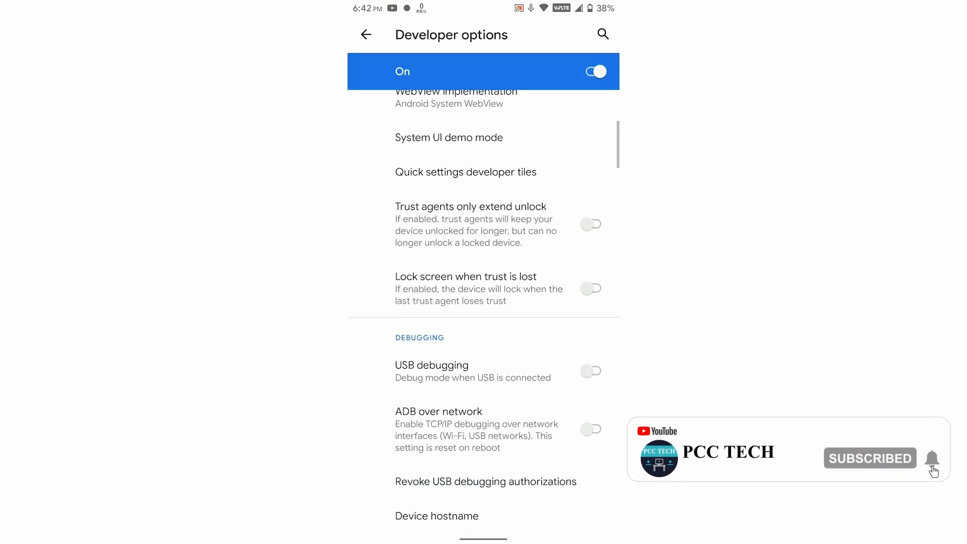
left_click(595, 361)
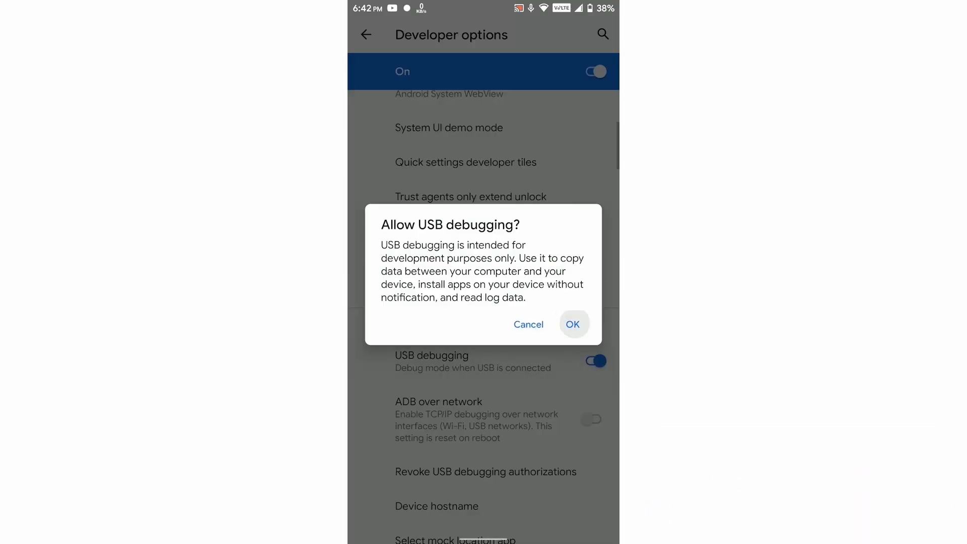
left_click(572, 324)
Step: Turn on ADB over network in the debugging options and allow it
scroll(484, 302, "down", 4)
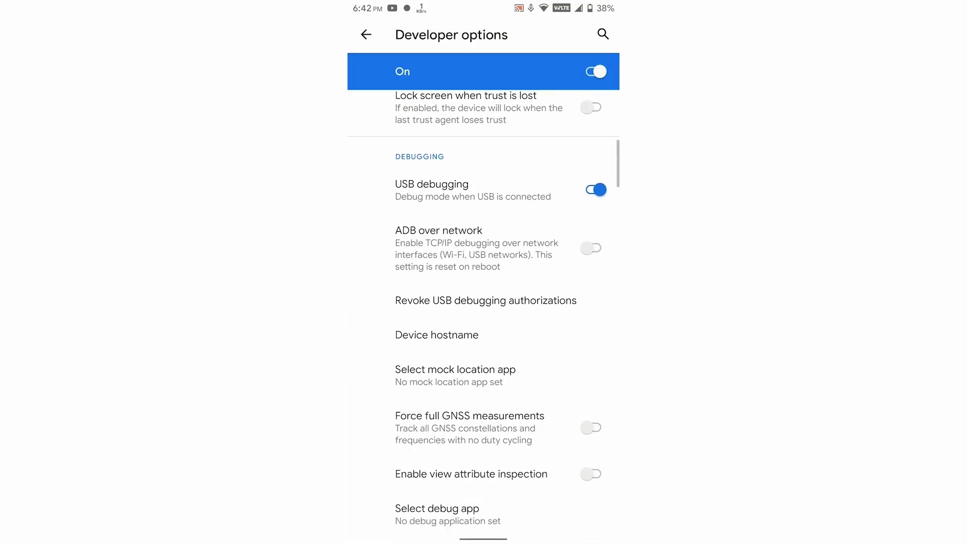
left_click(591, 248)
left_click(572, 350)
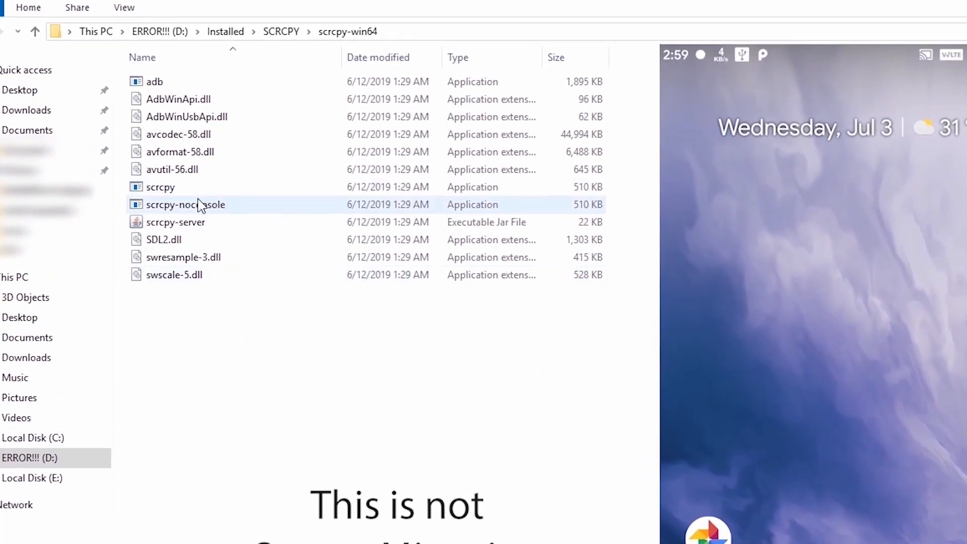
Step: Launch scrcpy-noconsole from the scrcpy-win64 folder on the PC and unlock the mirrored phone to reach its home screen
double_click(199, 207)
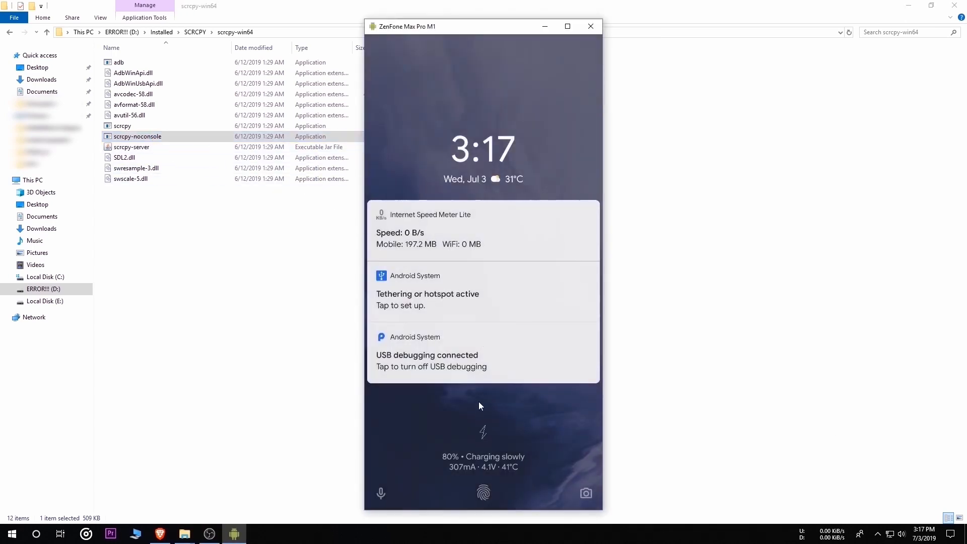
left_click_drag(483, 224, 482, 146)
mouse_move(418, 299)
left_mouse_down()
mouse_move(558, 430)
mouse_move(428, 360)
left_mouse_up()
left_click_drag(427, 431, 429, 428)
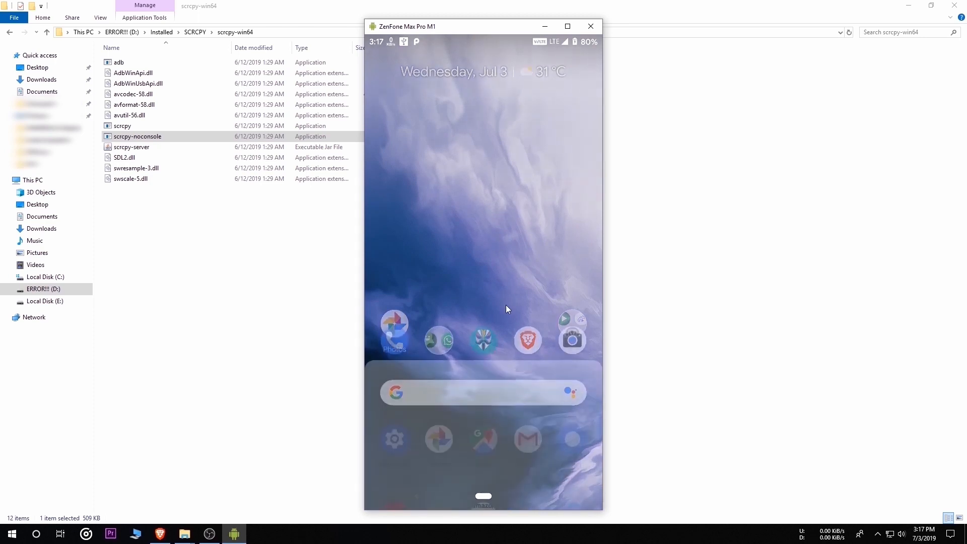
left_click_drag(477, 132, 494, 246)
right_click(522, 209)
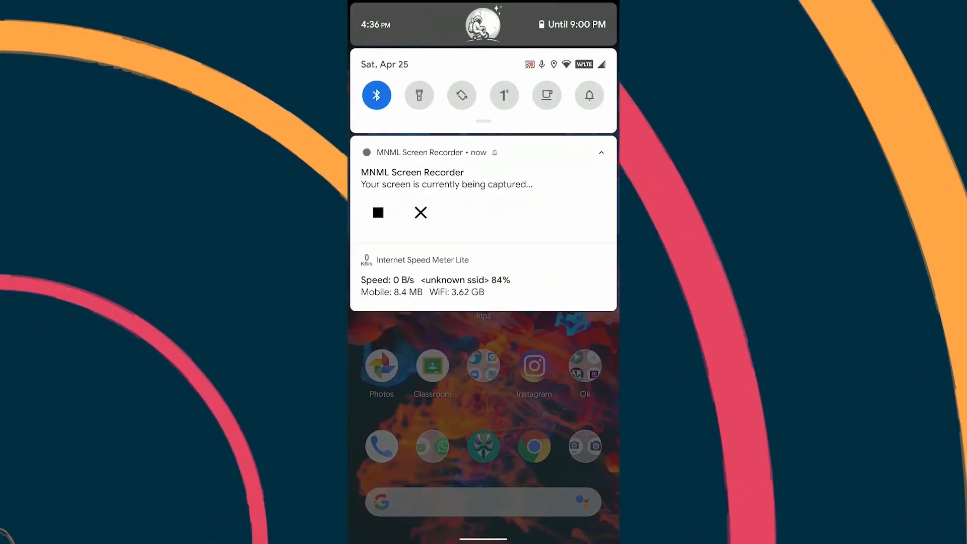
Step: Open About phone in the phone's Settings to look up its IP address
left_click_drag(483, 121, 484, 310)
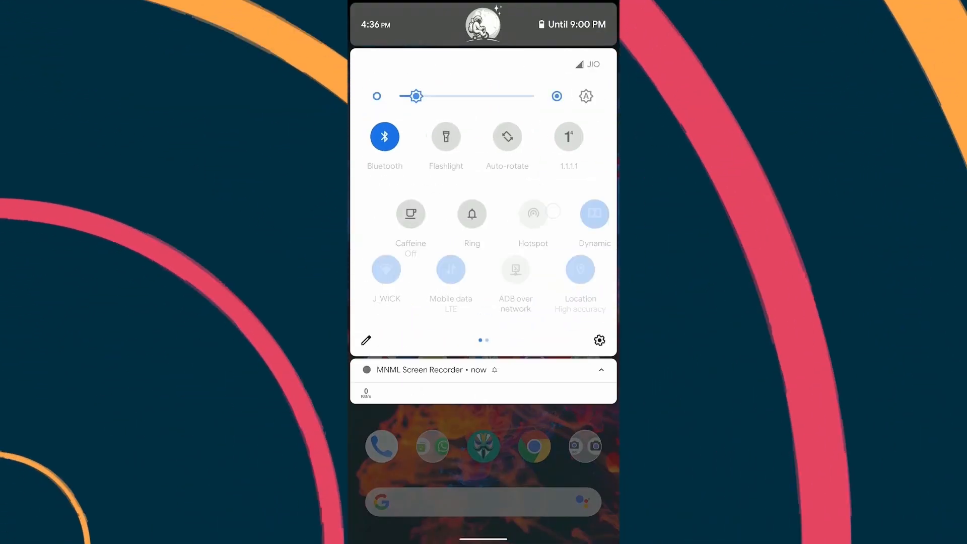
left_click(598, 309)
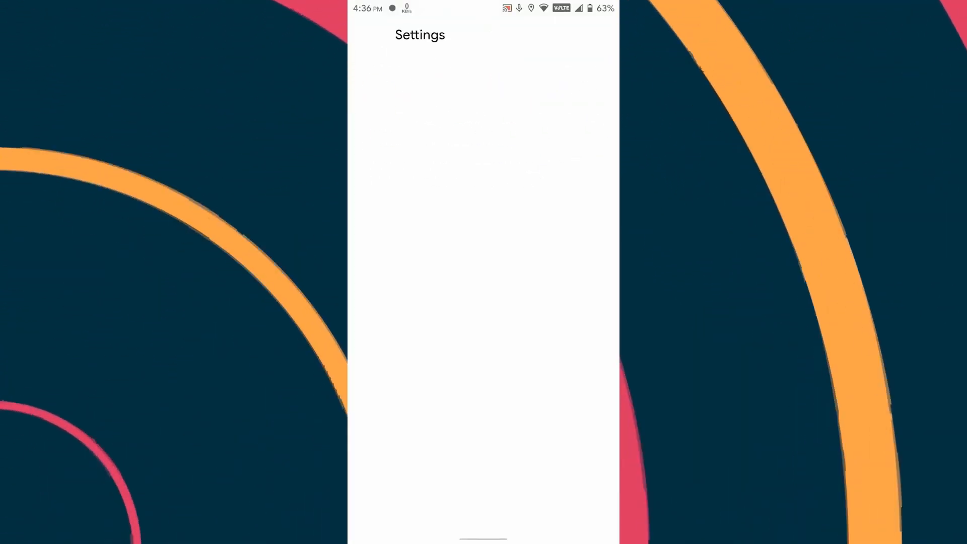
scroll(483, 302, "down", 1)
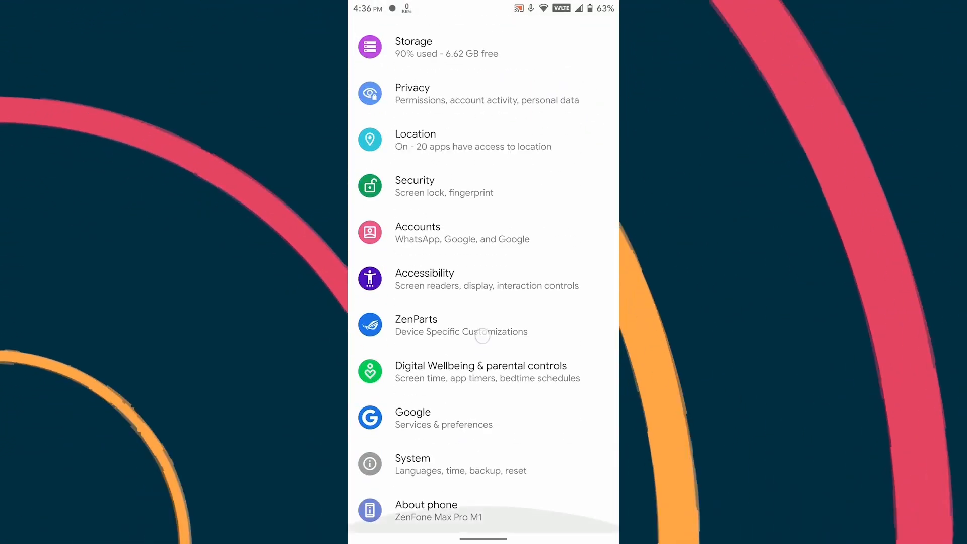
left_click(491, 508)
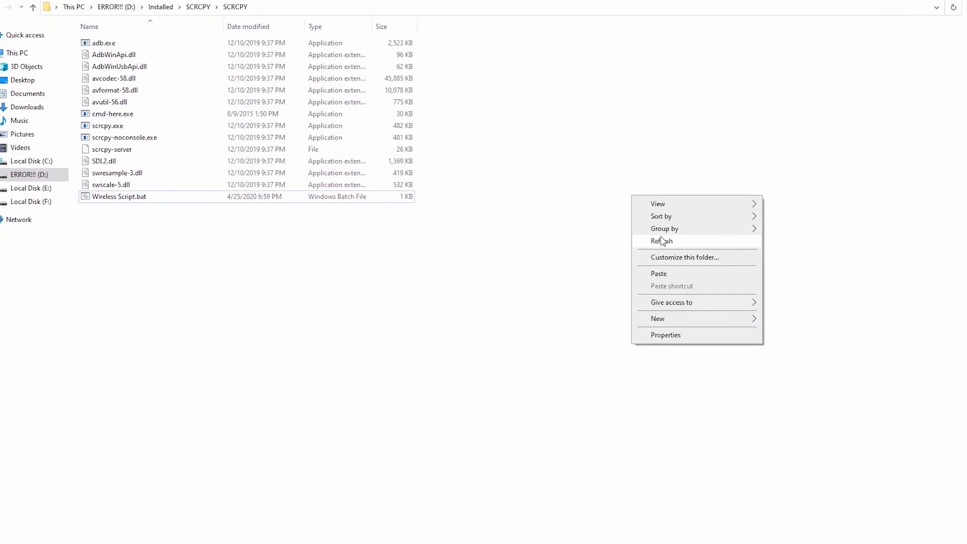
Step: Open Wireless Script.bat from the SCRCPY folder on the PC for editing in Notepad
left_click(610, 244)
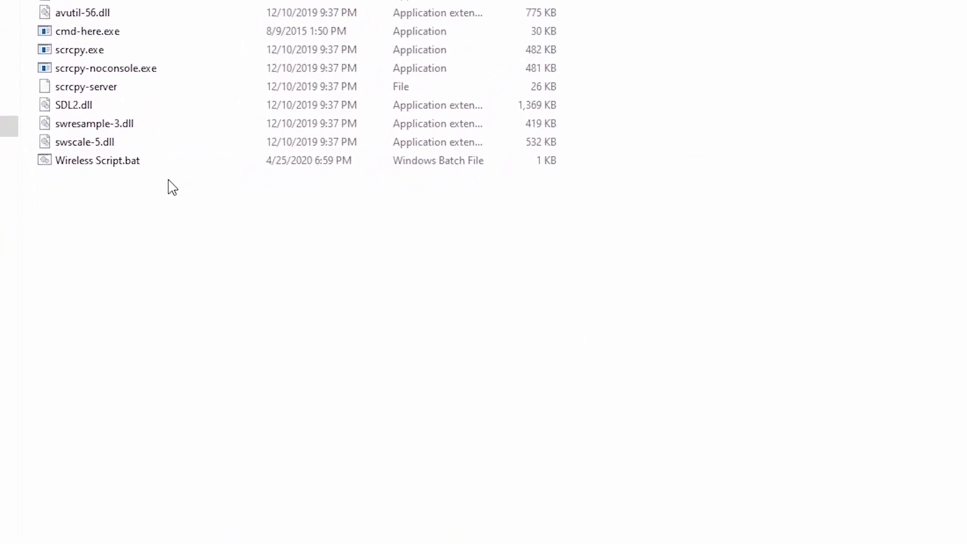
left_click(108, 163)
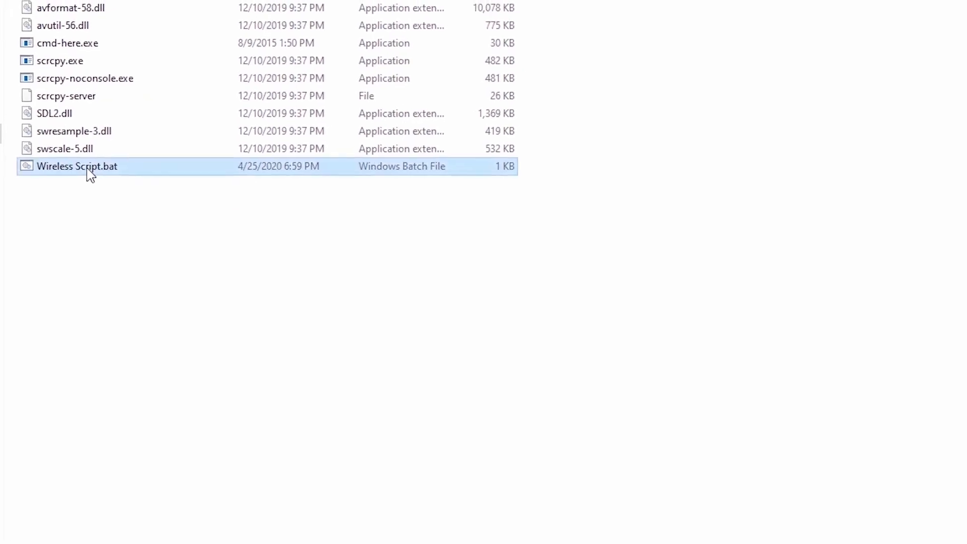
right_click(87, 170)
left_click(145, 198)
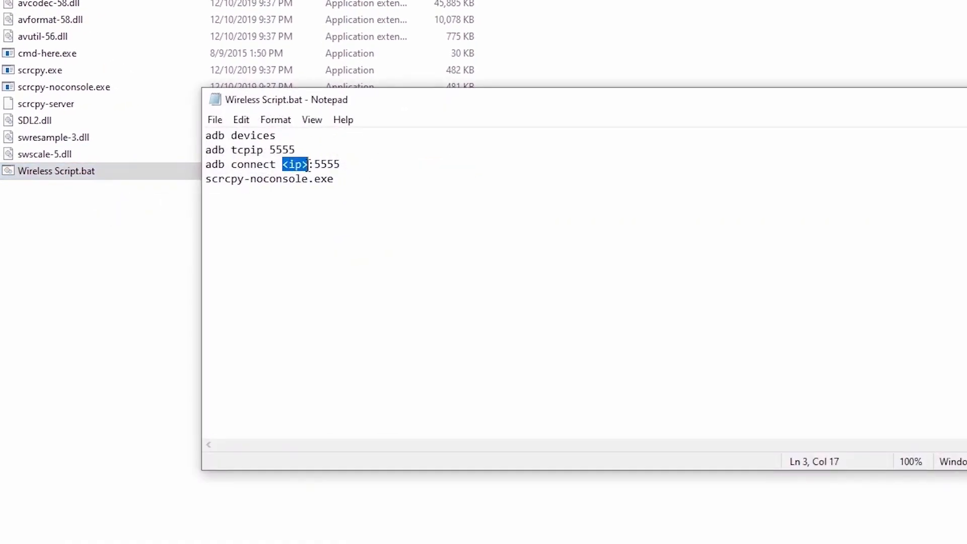
Step: Replace the <ip> placeholder in the adb connect line with 192.168.1.3, save the script and close it
type("192.168.1.3")
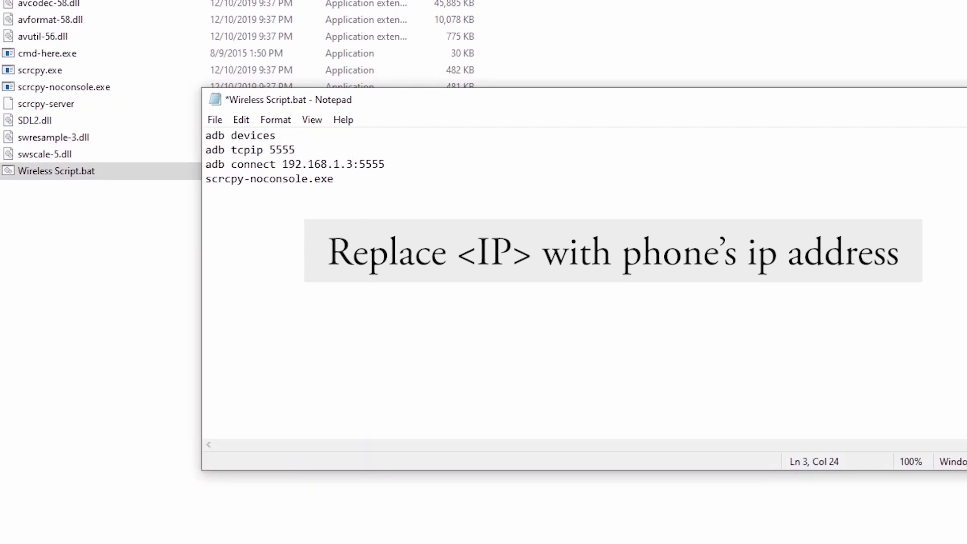
left_click(337, 179)
left_click(215, 120)
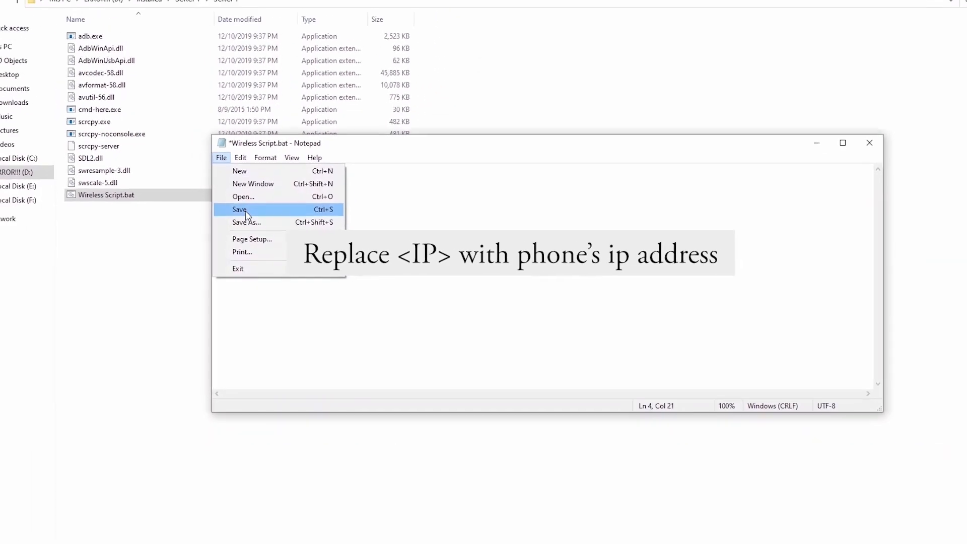
left_click(246, 210)
left_click(869, 142)
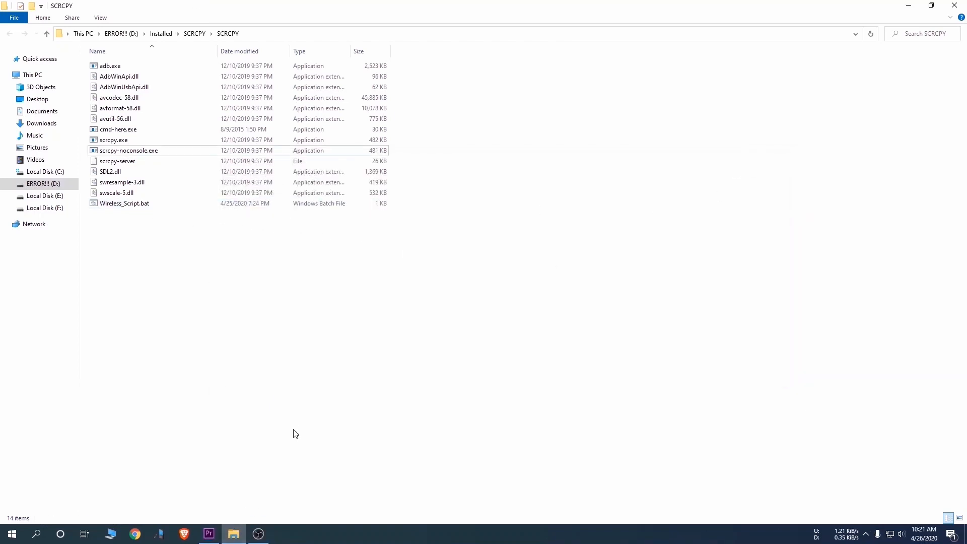
Step: Snap the SCRCPY folder window to half the screen and create a desktop shortcut to scrcpy-noconsole.exe
left_click(112, 151)
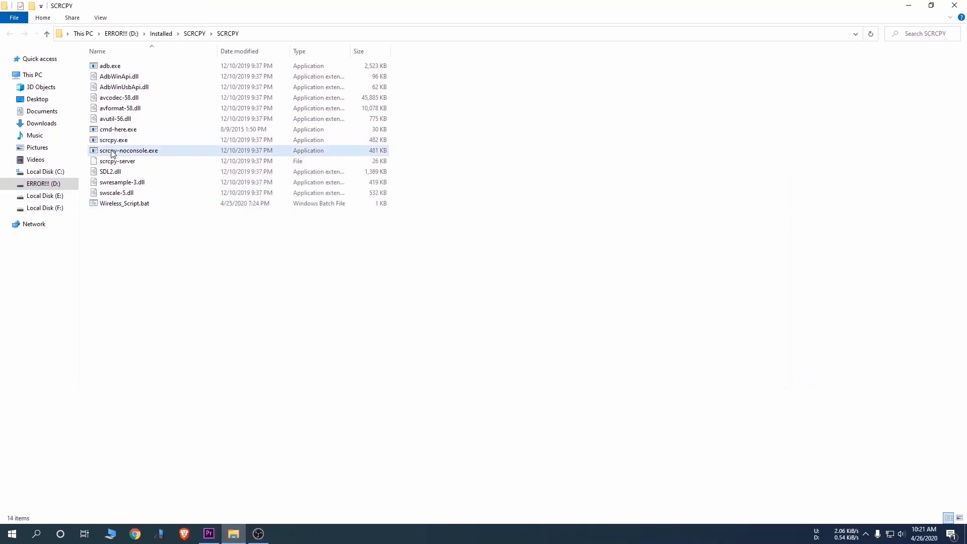
right_click(112, 151)
left_click_drag(265, 5, 2, 270)
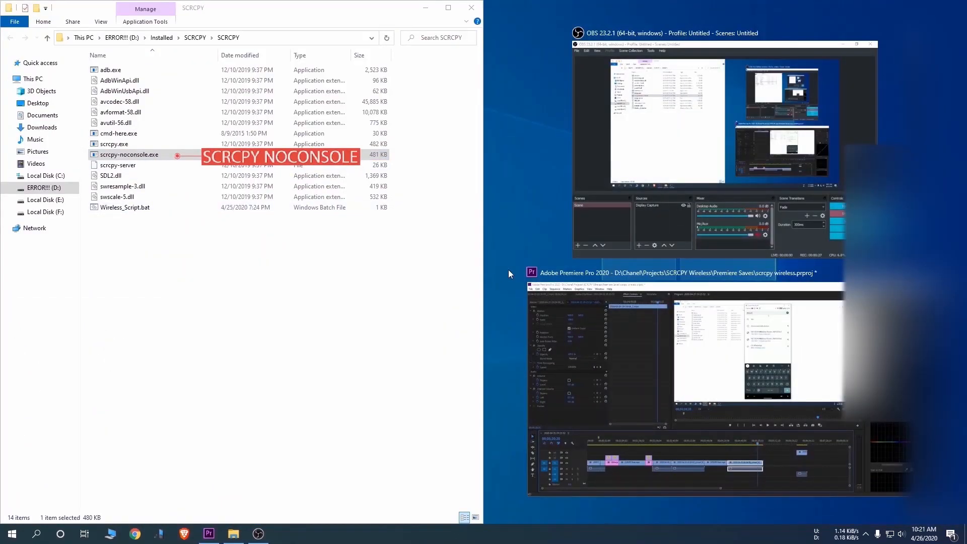
left_click(504, 248)
right_click(128, 157)
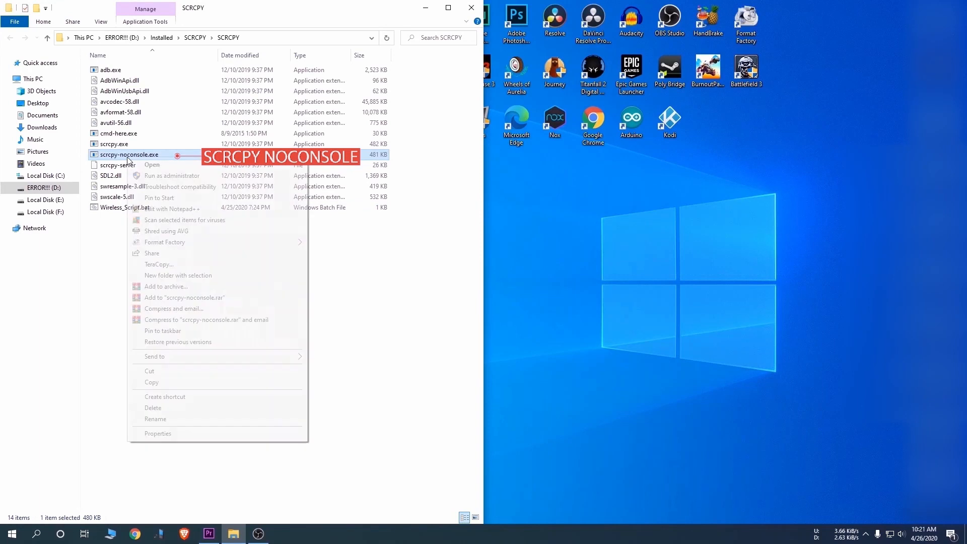
mouse_move(171, 356)
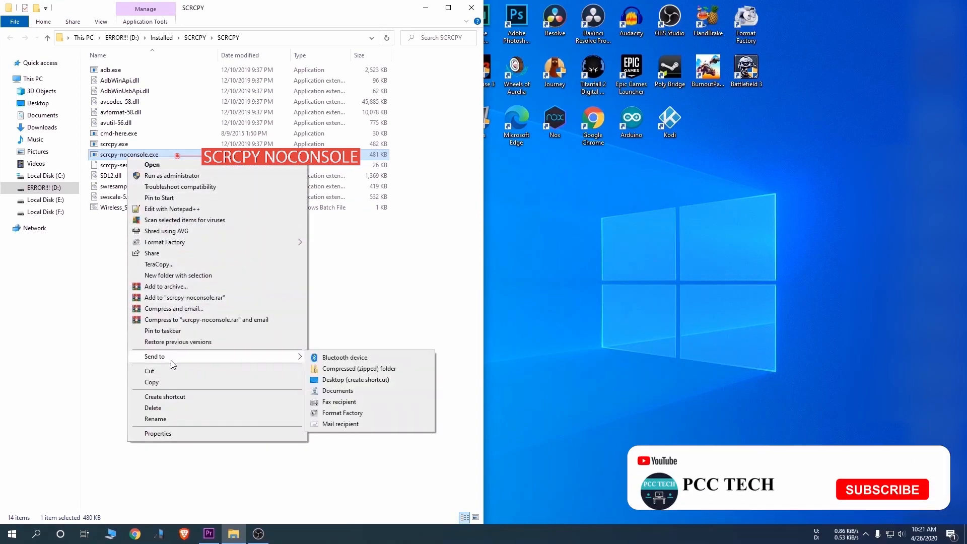
left_click(338, 380)
Step: Create a desktop shortcut to Wireless_Script.bat and close the SCRCPY folder window
left_click(146, 207)
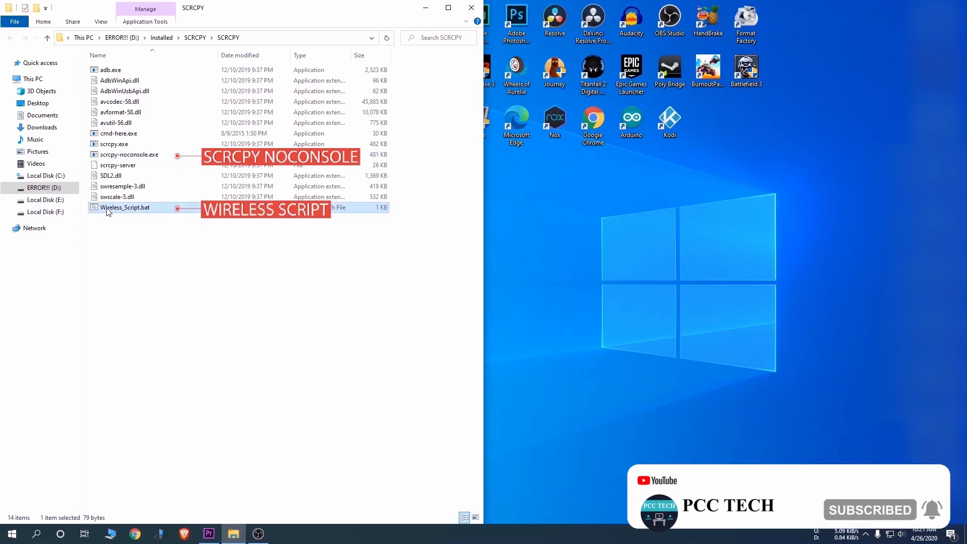
right_click(137, 211)
mouse_move(209, 425)
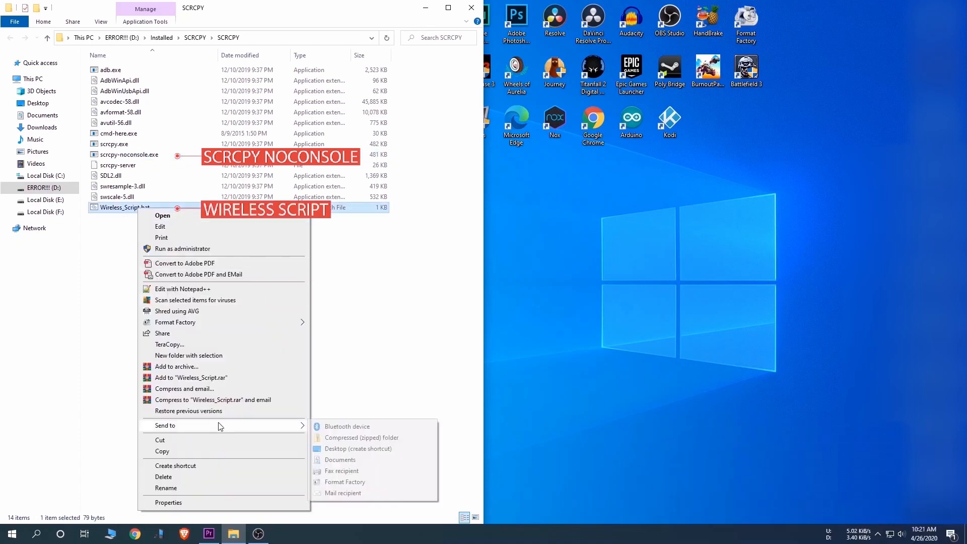
left_click(350, 450)
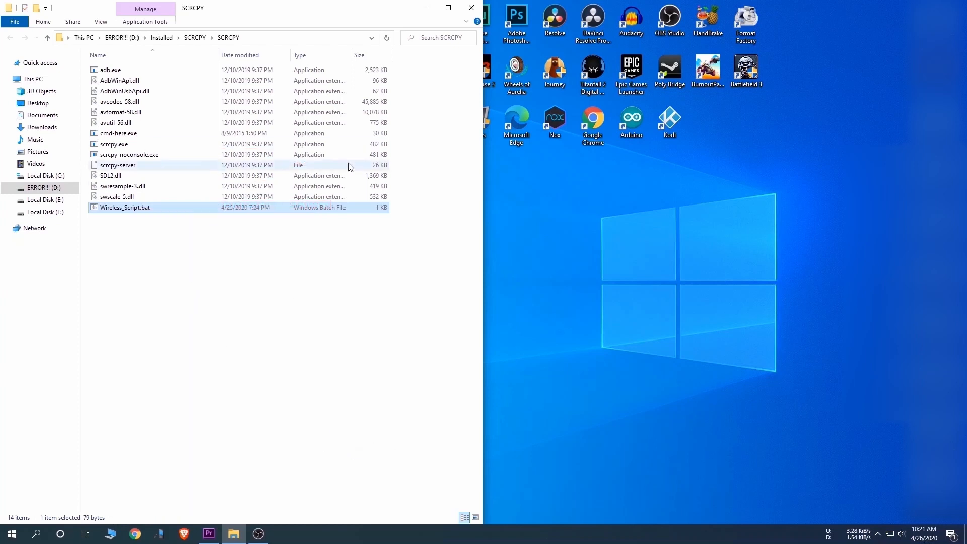
left_click(471, 7)
Step: Rename the scrcpy-noconsole desktop shortcut to SCRCPY and the Wireless_Script.bat shortcut to Connect, moving the latter further away
left_click_drag(213, 251, 334, 320)
left_click(240, 290)
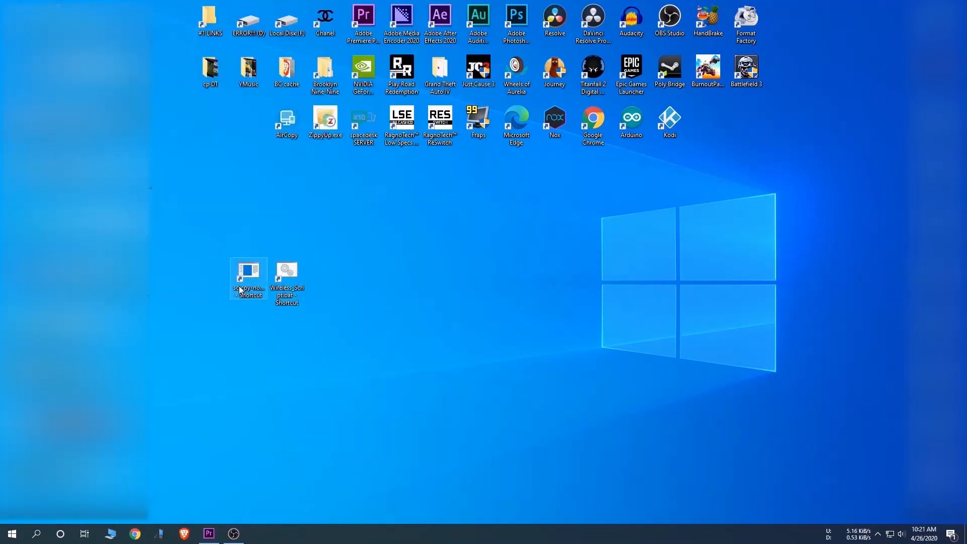
left_click_drag(280, 289, 356, 289)
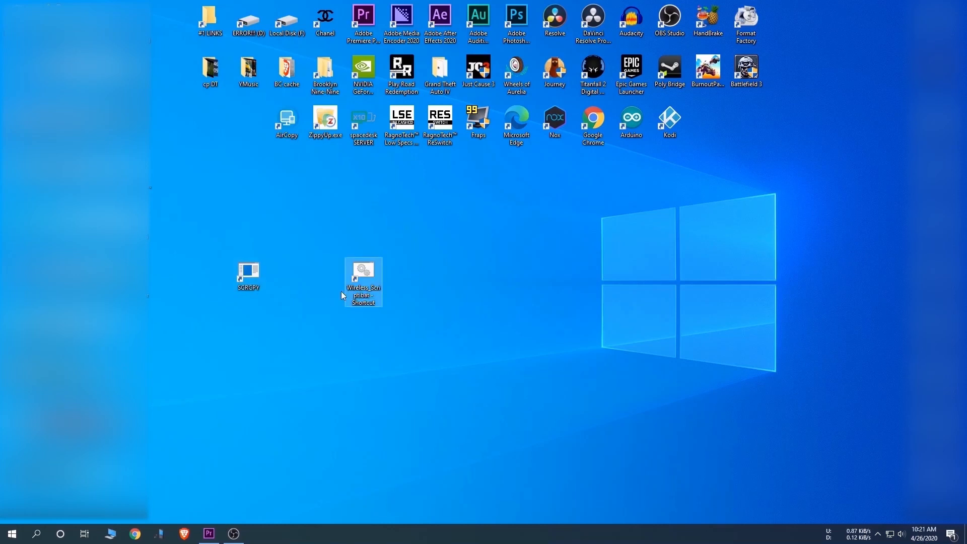
left_click(359, 292)
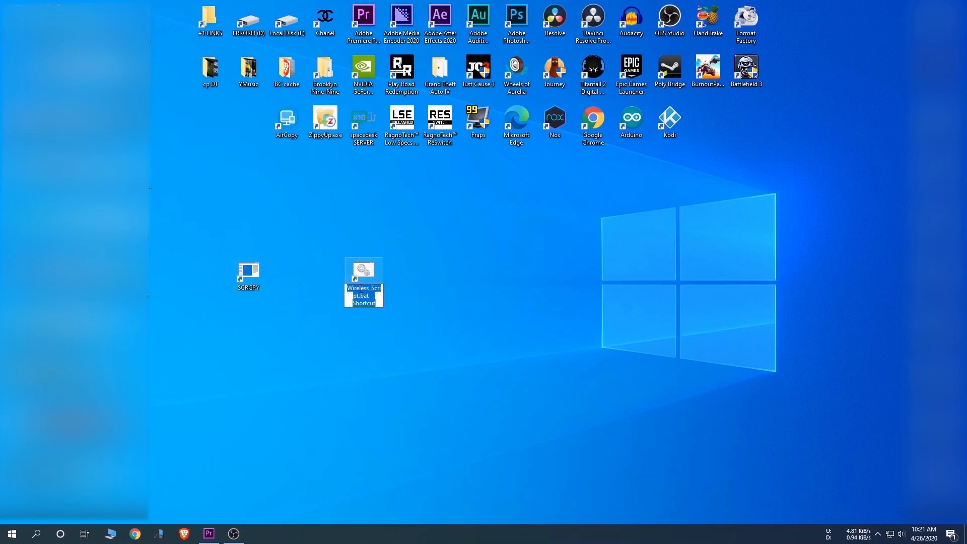
type("Connect")
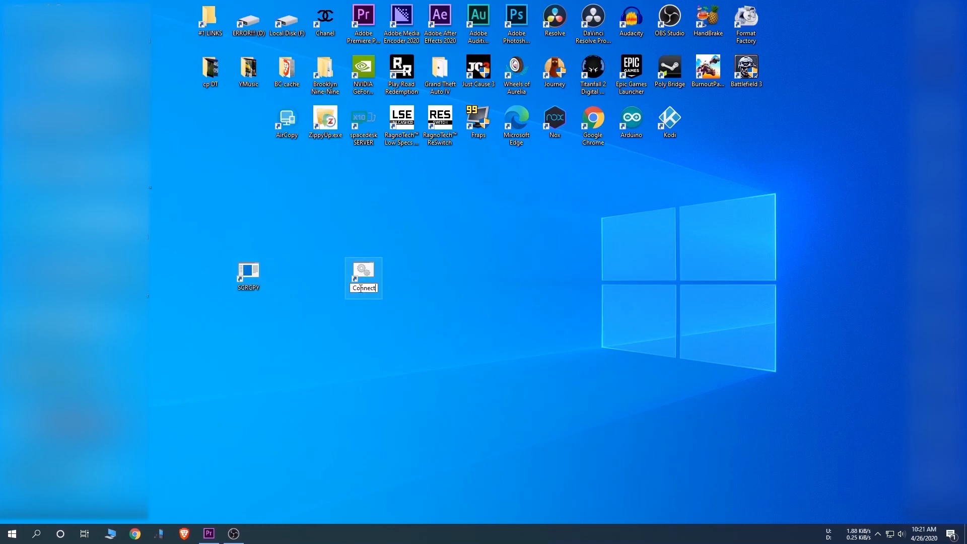
key("Return")
Step: Change the SCRCPY shortcut's icon to the portable device with a blue screen from the SHELL32 icons
left_click(248, 275)
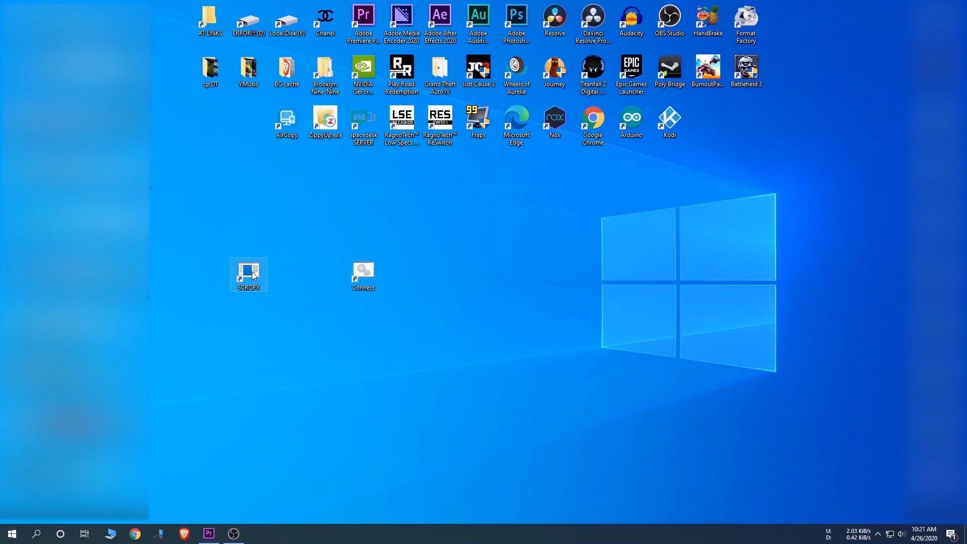
right_click(252, 274)
left_click(280, 515)
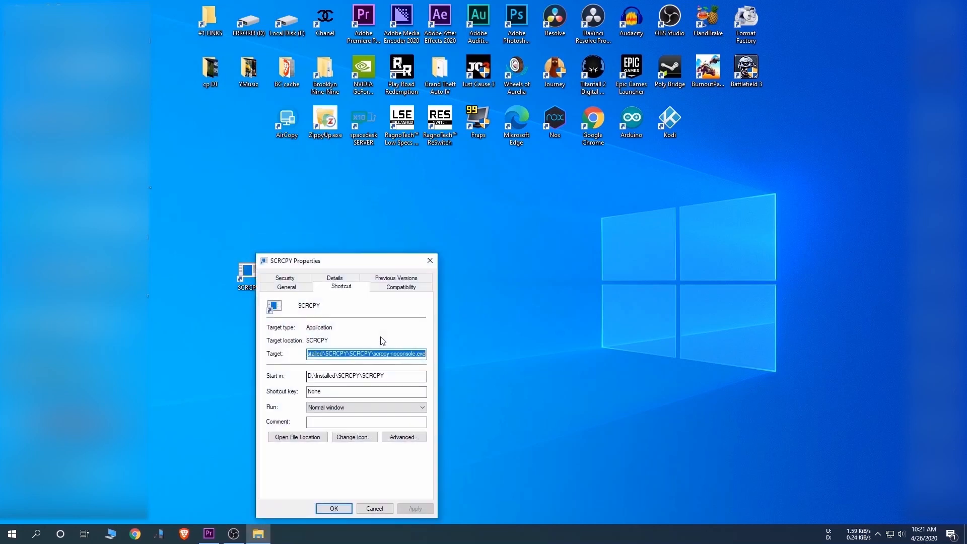
left_click(355, 437)
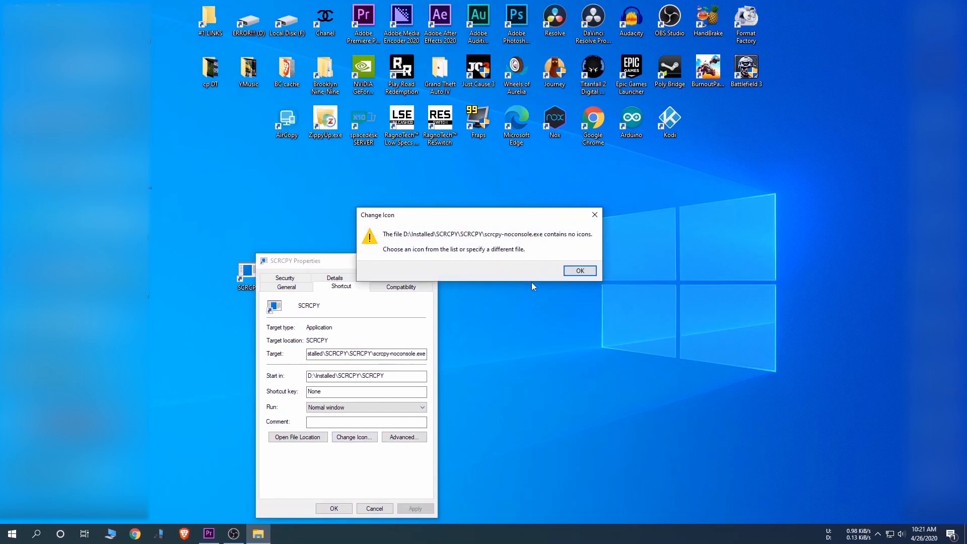
left_click(579, 271)
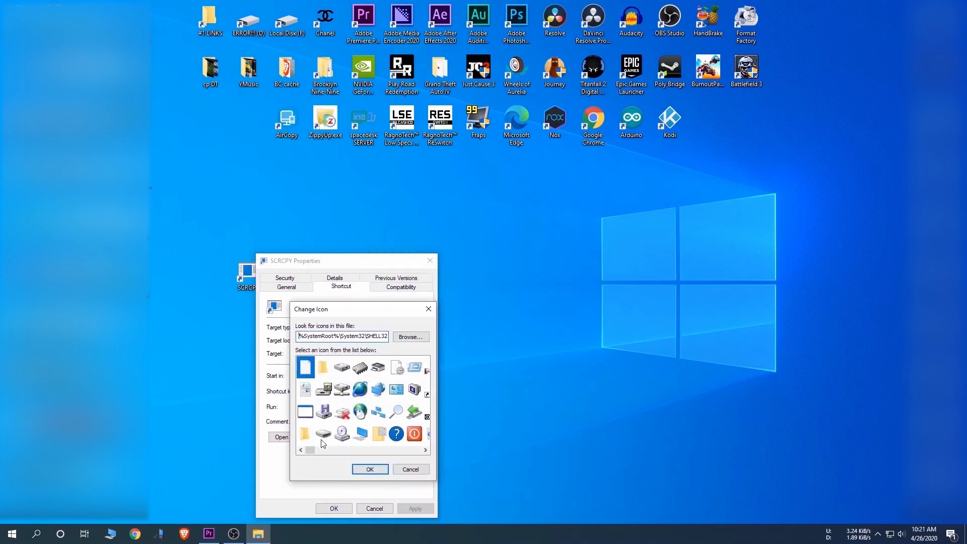
left_click_drag(310, 451, 377, 457)
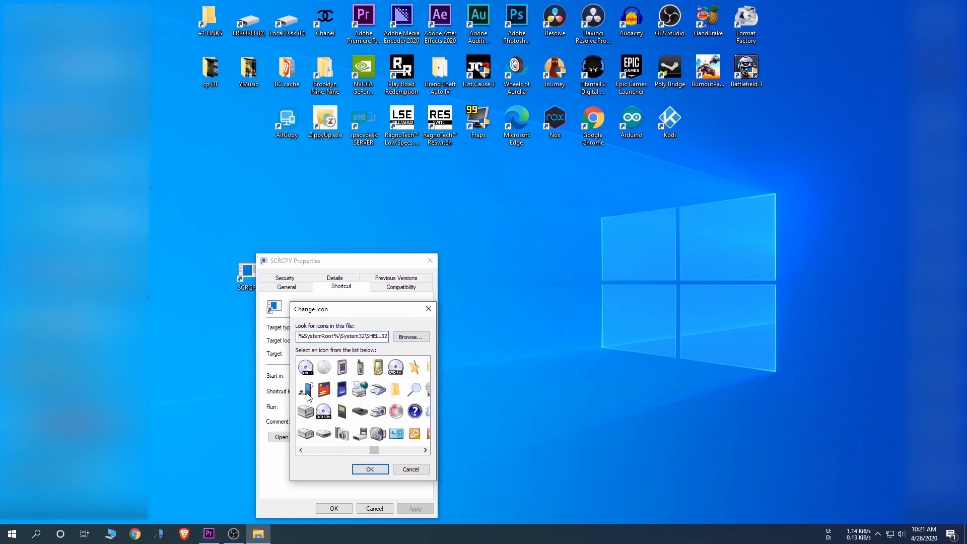
left_click(371, 468)
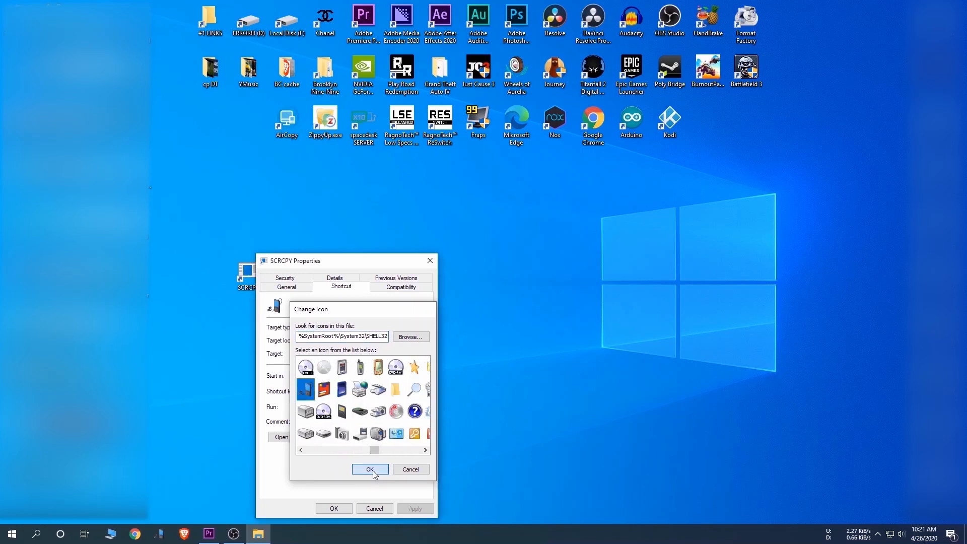
left_click(334, 508)
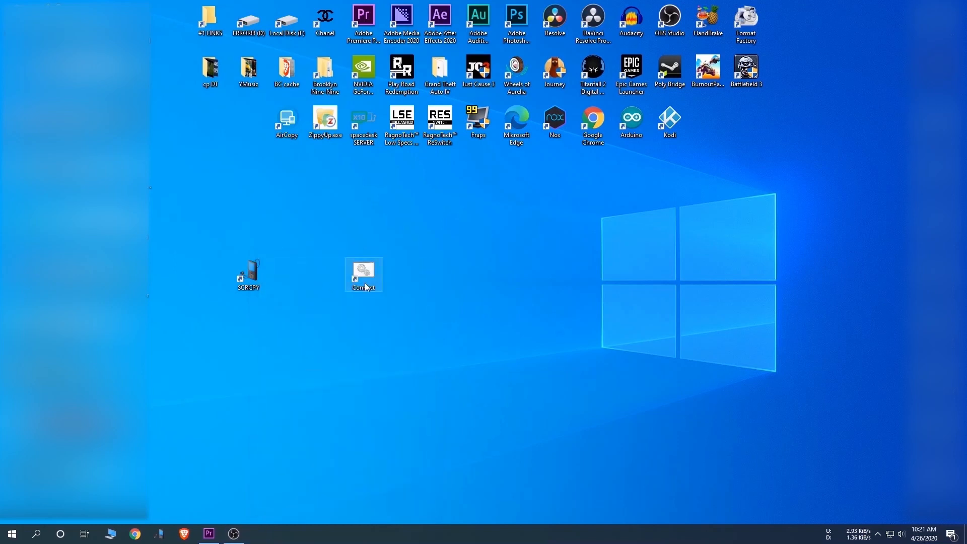
Step: Change the Connect shortcut's icon to the device with green wireless waves from the SHELL32 icons
right_click(366, 287)
left_click(401, 519)
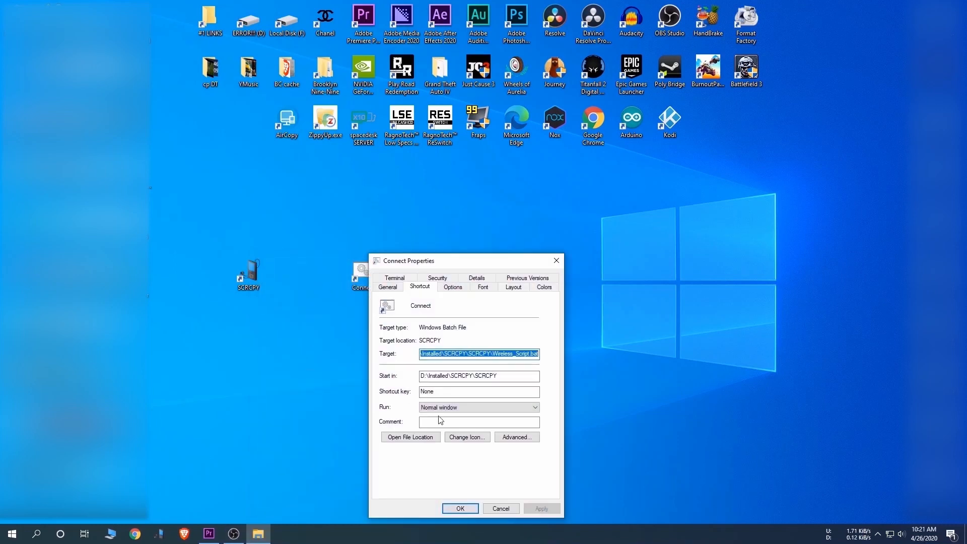
left_click(459, 442)
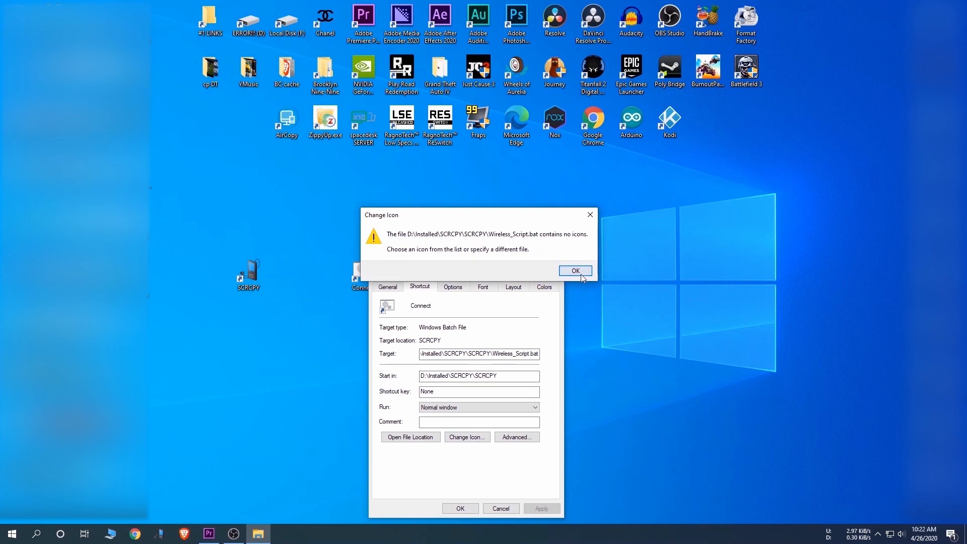
left_click(580, 273)
left_click(477, 449)
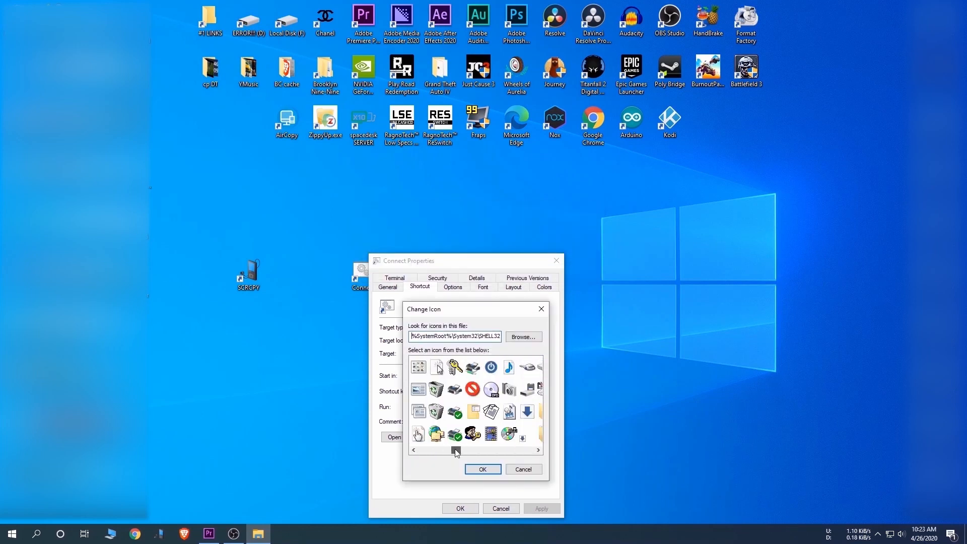
left_click_drag(477, 454, 503, 455)
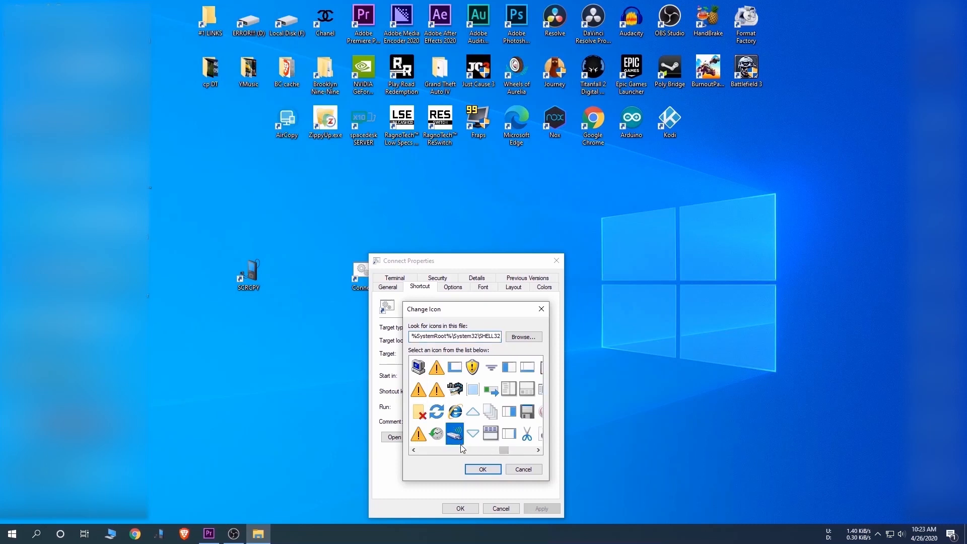
left_click(476, 472)
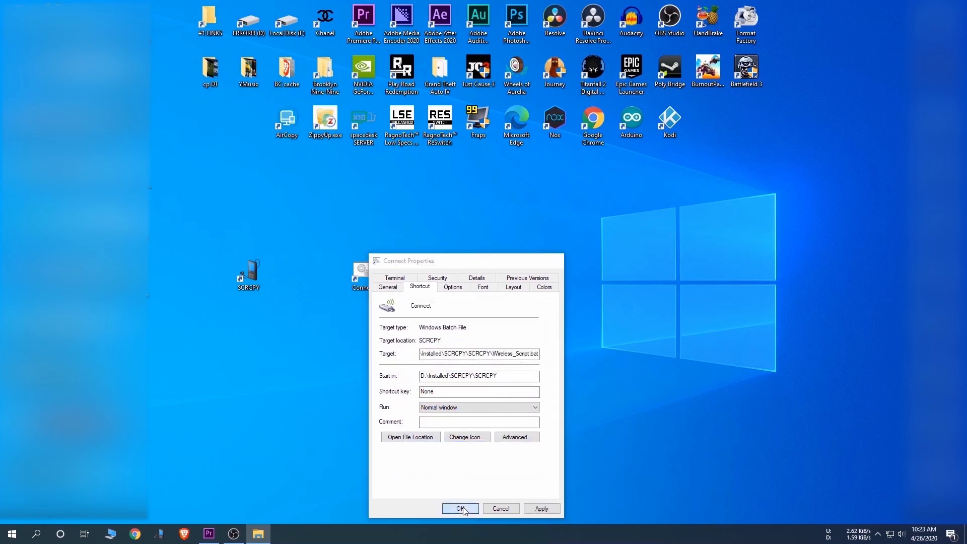
left_click(460, 509)
Step: Place the Connect shortcut directly beside SCRCPY, refresh the desktop and run Connect to mirror the phone wirelessly
left_click_drag(317, 270, 285, 279)
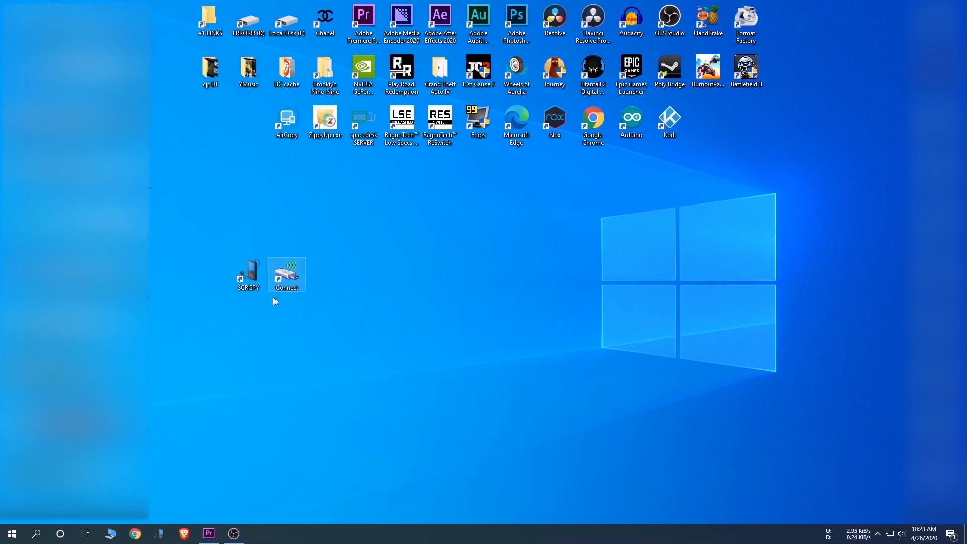
right_click(405, 292)
left_click(433, 323)
double_click(288, 282)
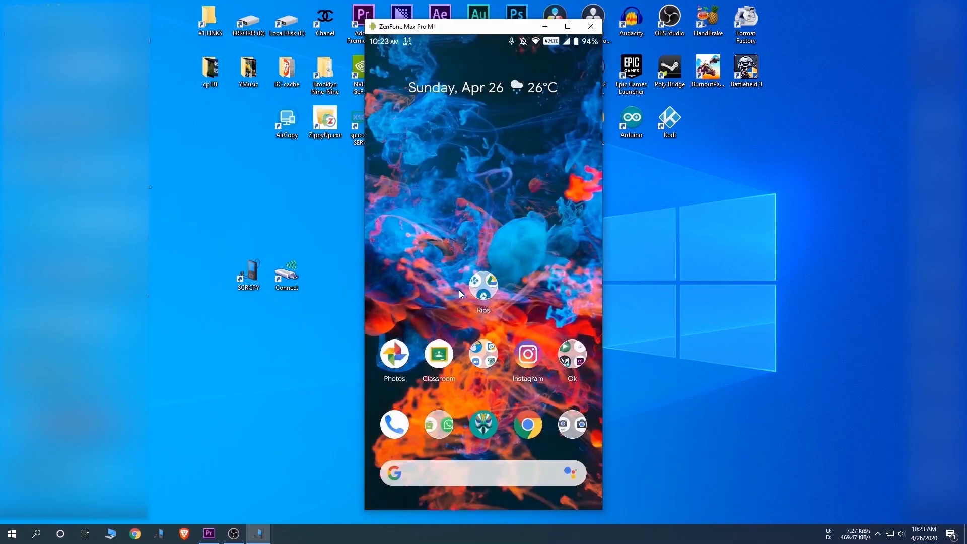
Step: Test the wireless mirroring by swiping through the phone's home screen and app drawer, and close the mirror window
left_click_drag(484, 297, 464, 162)
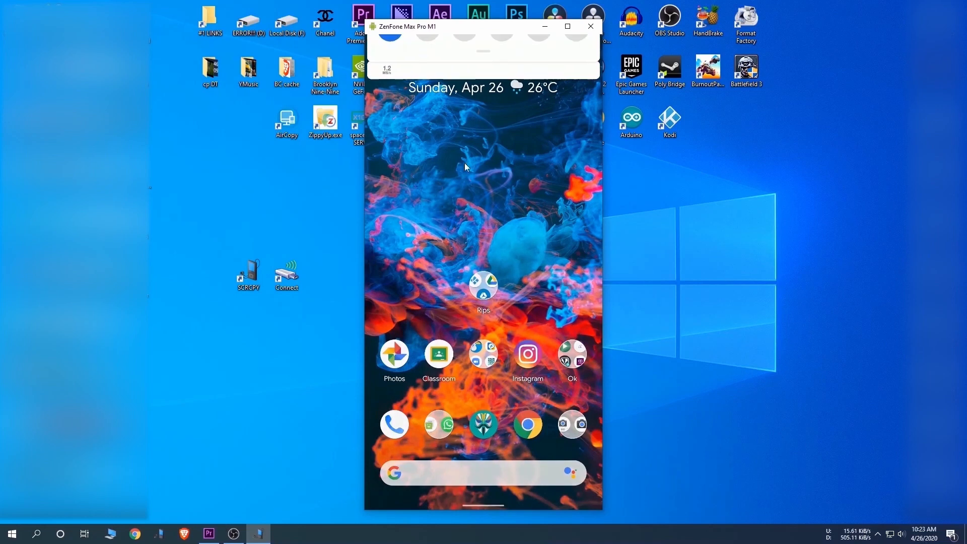
left_click_drag(521, 202, 360, 210)
left_click_drag(455, 337, 481, 89)
left_click_drag(496, 149, 513, 312)
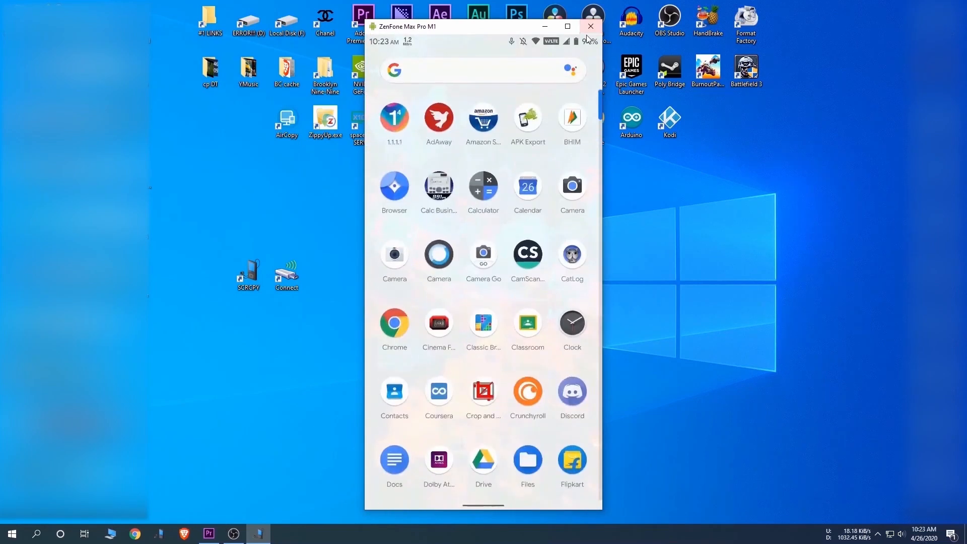
left_click(591, 27)
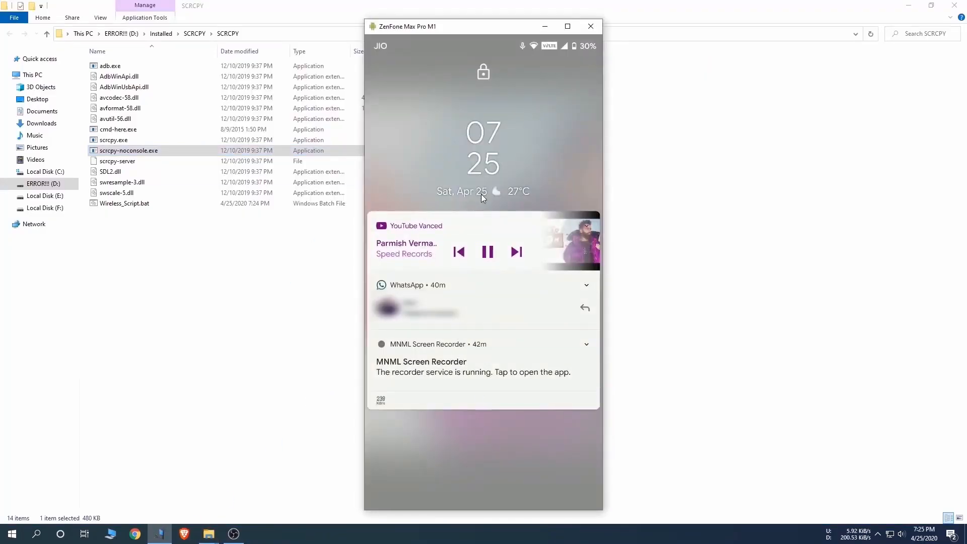
Step: Unlock the mirrored phone with its screen-lock pattern to reach the home screen
left_click_drag(481, 195, 483, 131)
left_click_drag(421, 320, 584, 461)
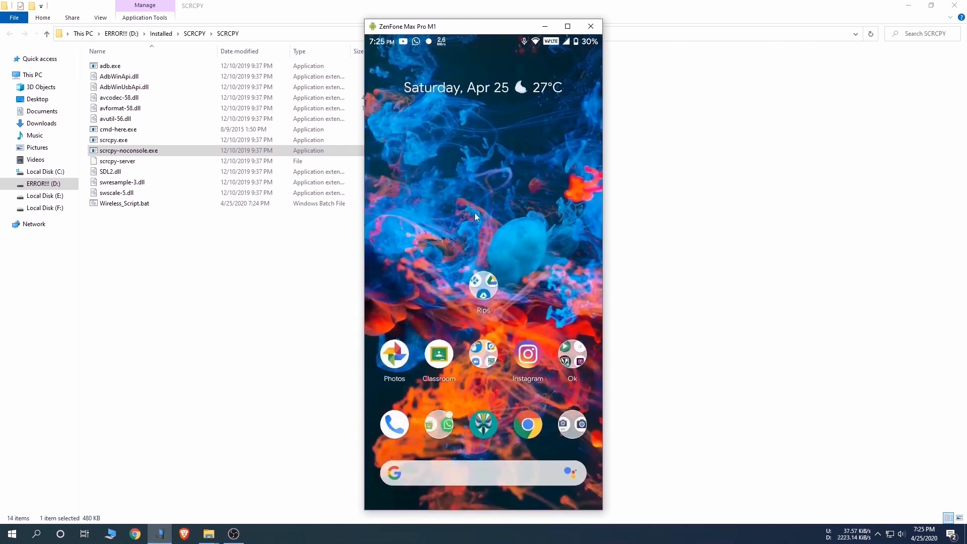
Step: Browse the Google news feed beside the phone's home screen and return to the home screen
left_click_drag(510, 199, 585, 253)
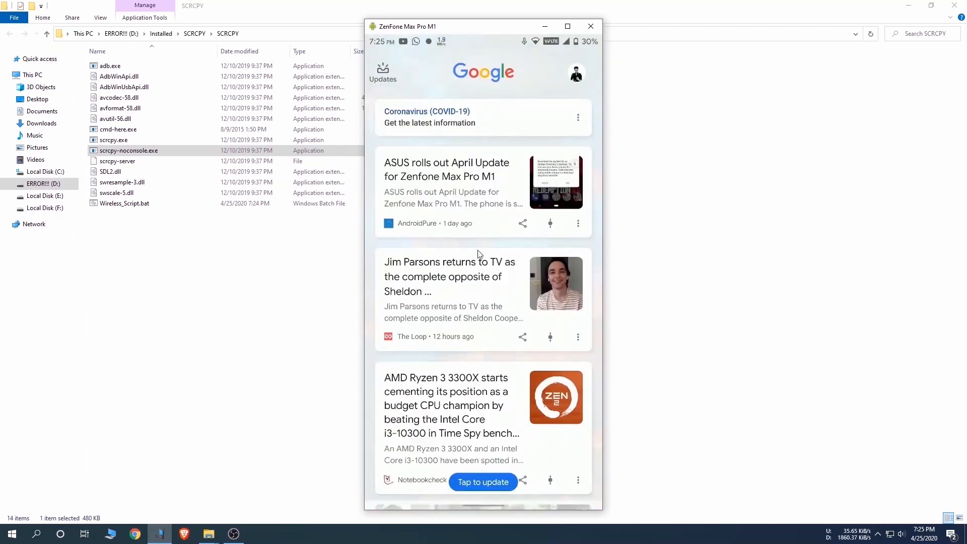
scroll(478, 254, "down", 10)
scroll(491, 312, "up", 2)
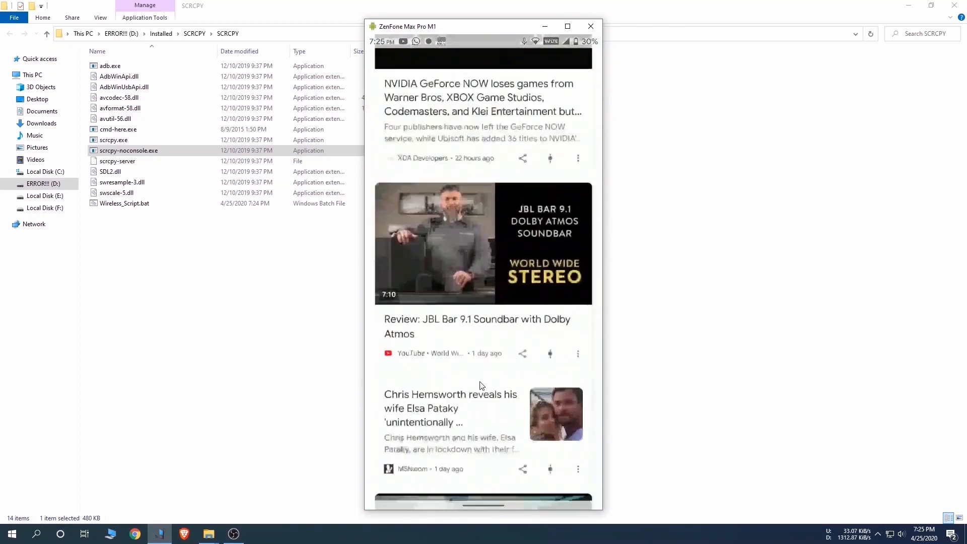
scroll(497, 318, "up", 8)
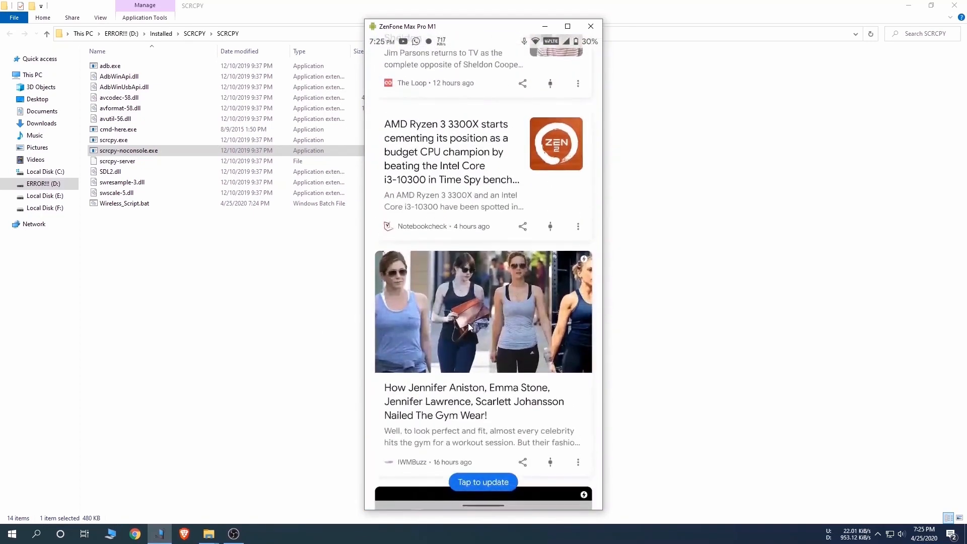
left_click_drag(467, 326, 343, 324)
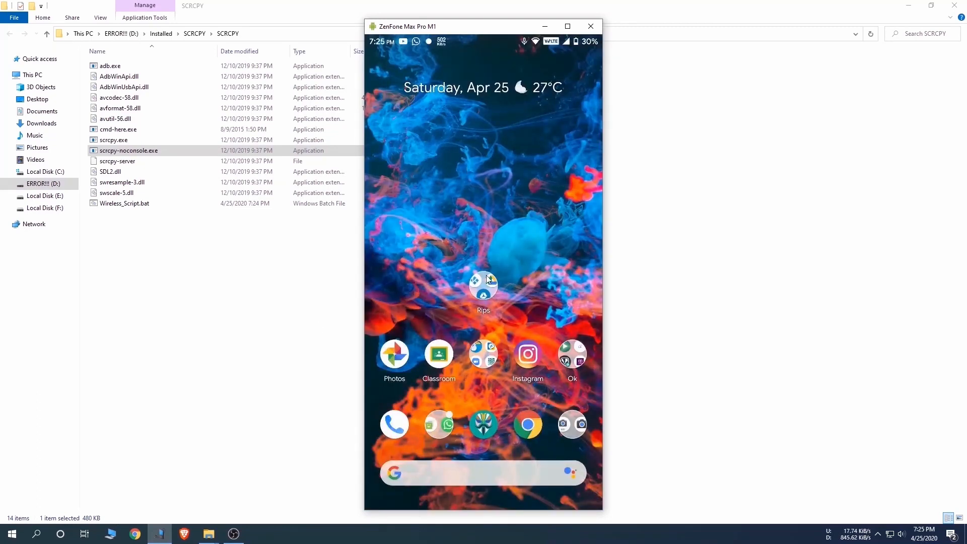
Step: Swipe on the phone's home screen and open Chrome from the dock
left_click_drag(486, 279, 498, 192)
left_click_drag(524, 296, 529, 387)
left_click(529, 424)
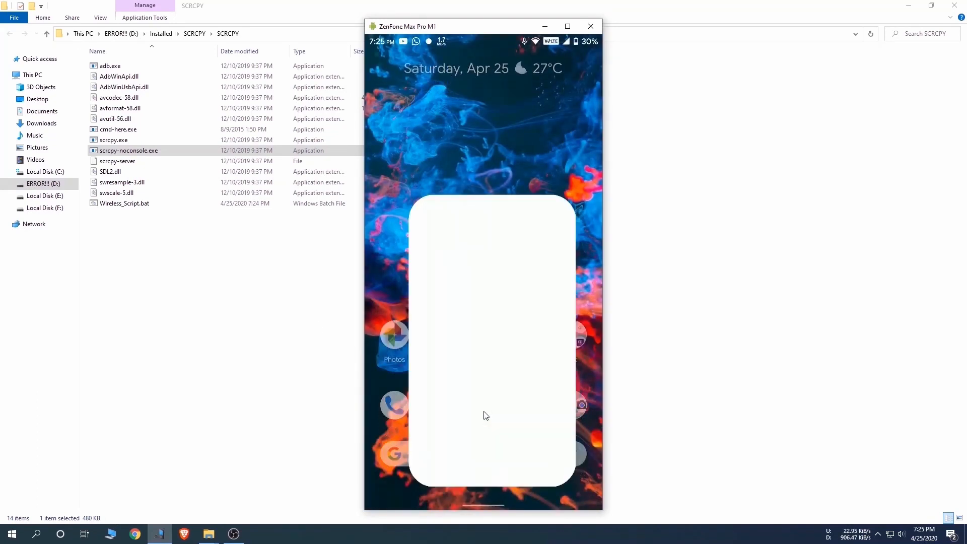